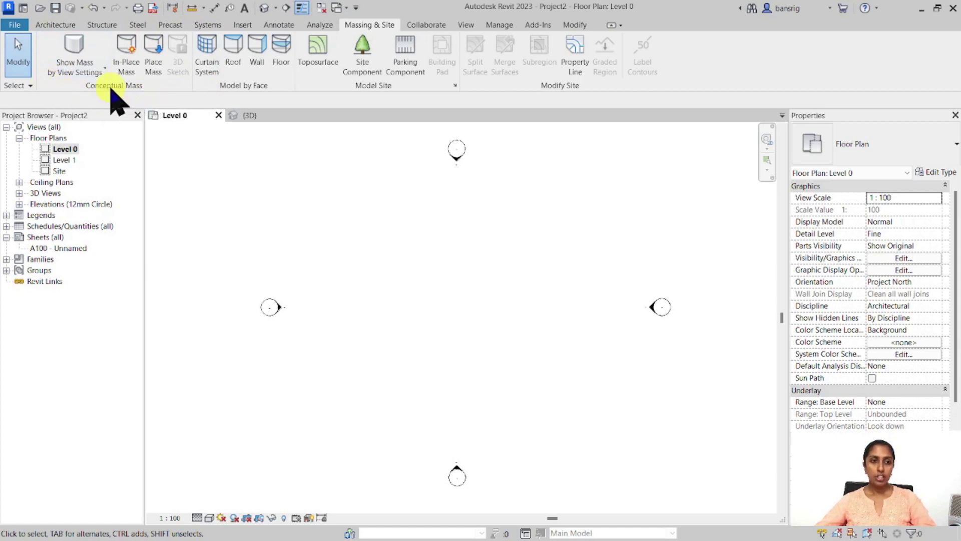
Turn on Show Mass Form and Floors, and inspect the Mass category in Level 0's visibility/graphics overrides without changing it.
{"action": "left_click", "coordinate": [74, 46]}
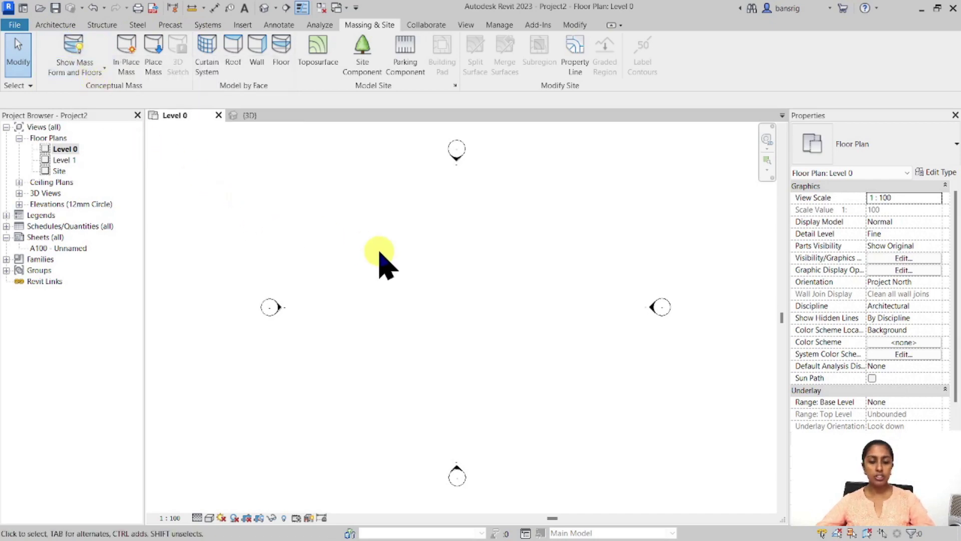
{"action": "key", "text": "v"}
{"action": "key", "text": "v"}
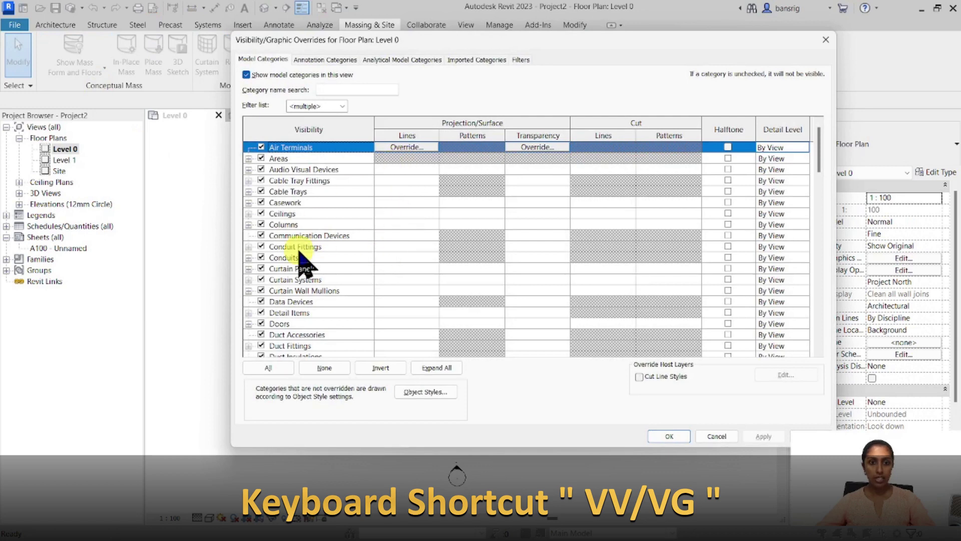
{"action": "left_click", "coordinate": [299, 248]}
{"action": "scroll", "coordinate": [299, 251], "scroll_direction": "down", "scroll_amount": 7}
{"action": "left_click", "coordinate": [298, 334]}
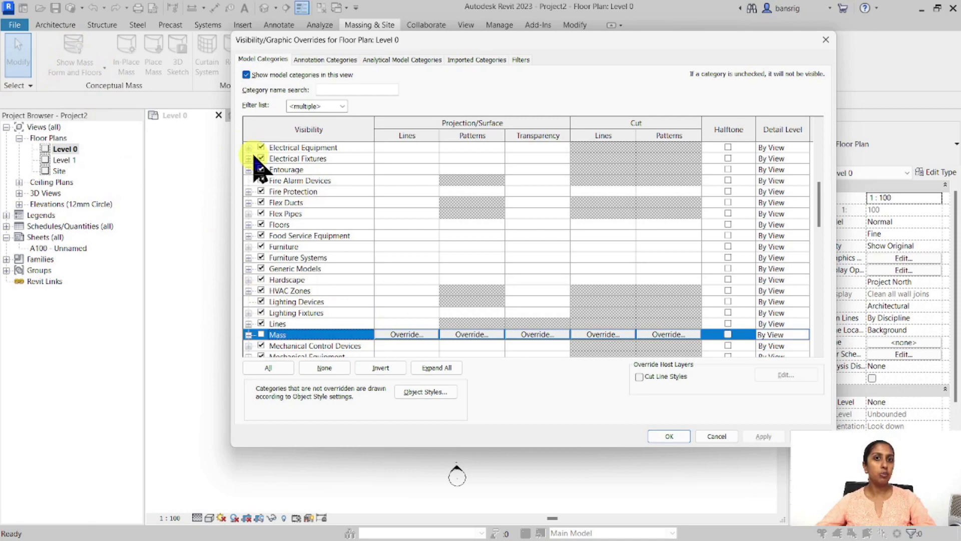
{"action": "left_click", "coordinate": [826, 40]}
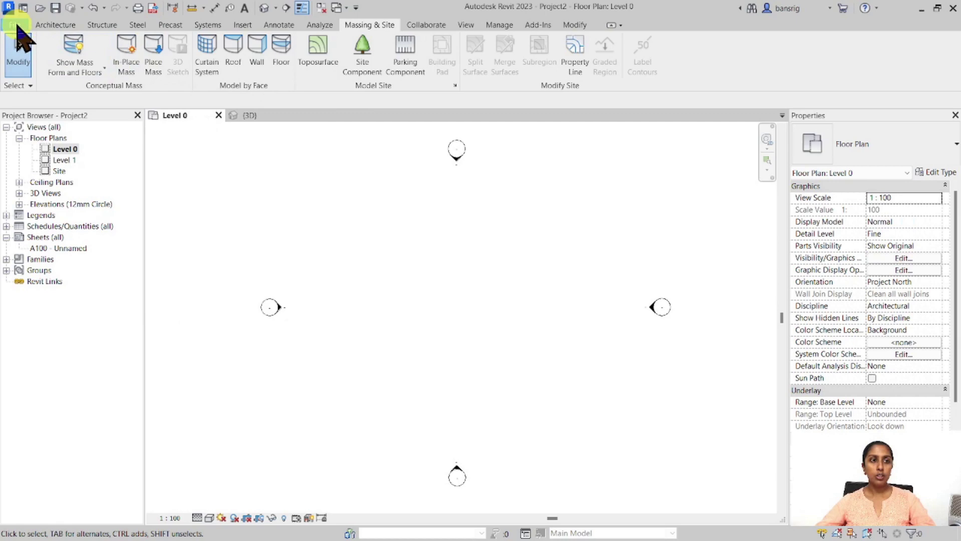
Examine the Metric Mass.rft template in the Conceptual Mass folder without creating a family from it.
{"action": "left_click", "coordinate": [16, 26]}
{"action": "mouse_move", "coordinate": [76, 74]}
{"action": "left_click", "coordinate": [133, 114]}
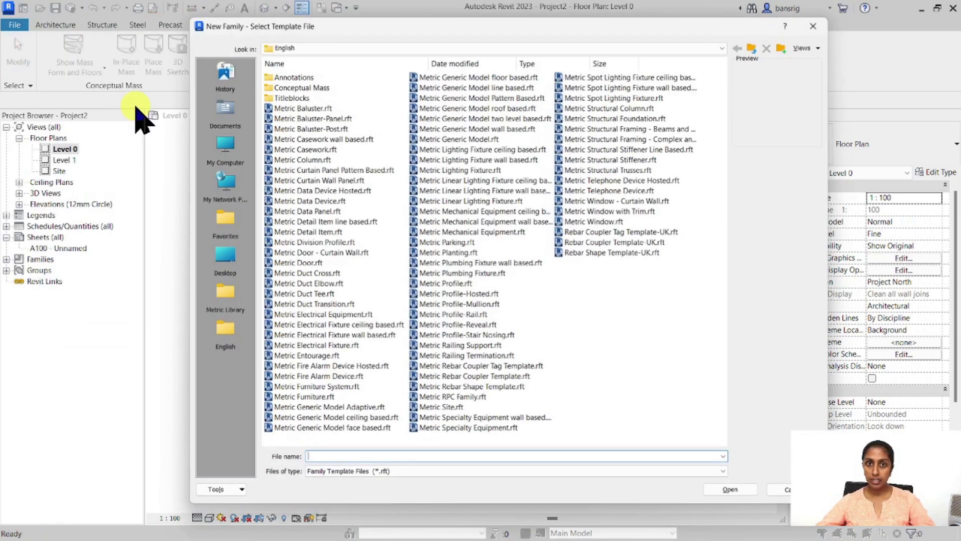
{"action": "double_click", "coordinate": [299, 88]}
{"action": "left_click", "coordinate": [295, 76]}
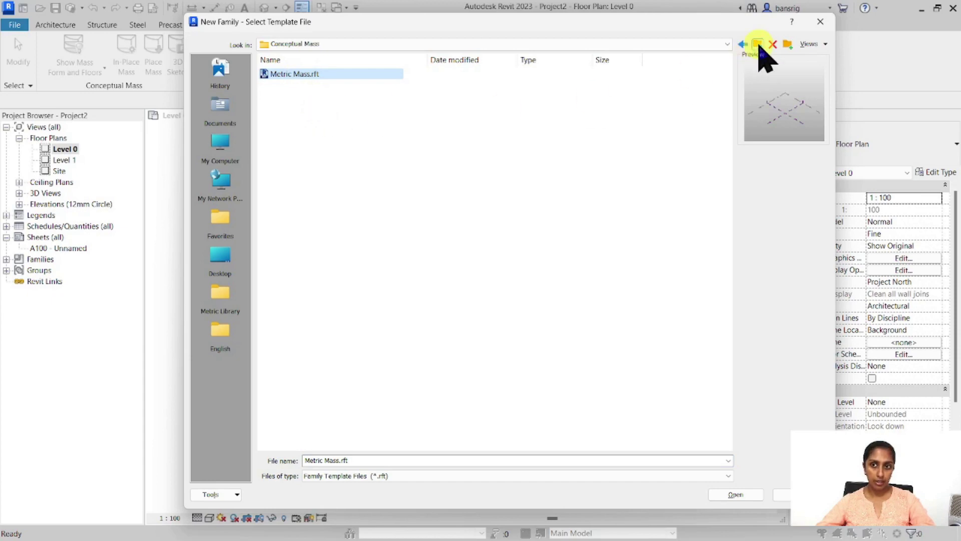
{"action": "left_click", "coordinate": [820, 21]}
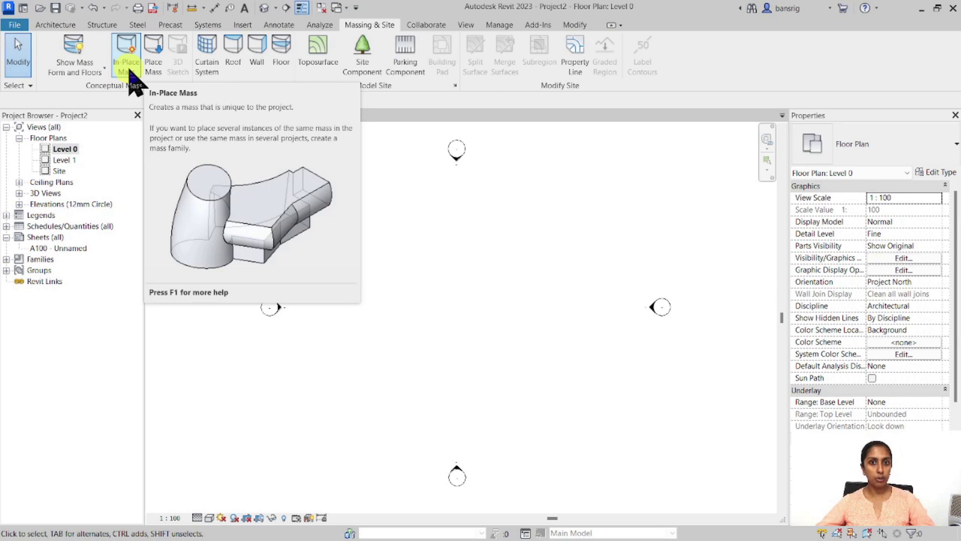
Create an in-place mass named Test 1.
{"action": "left_click", "coordinate": [129, 73]}
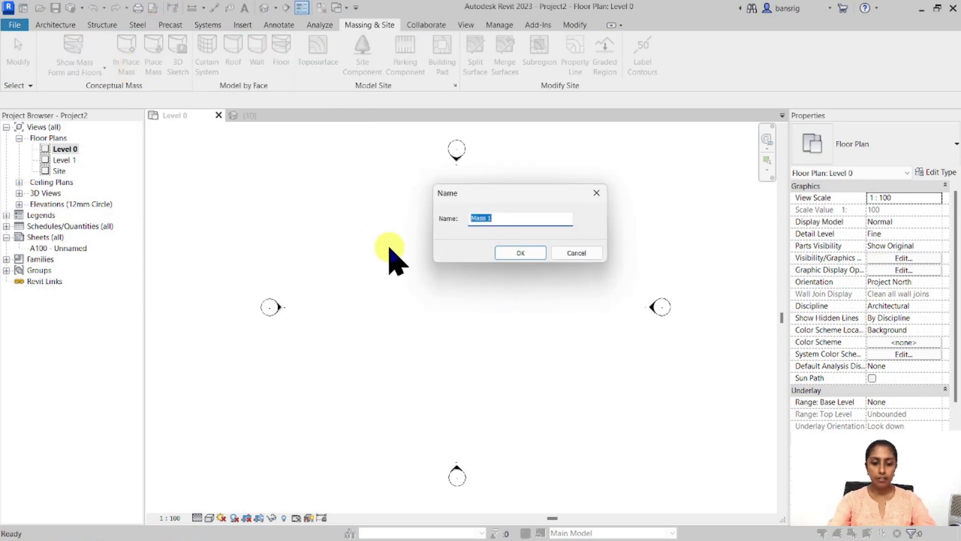
{"action": "type", "text": "Test 1"}
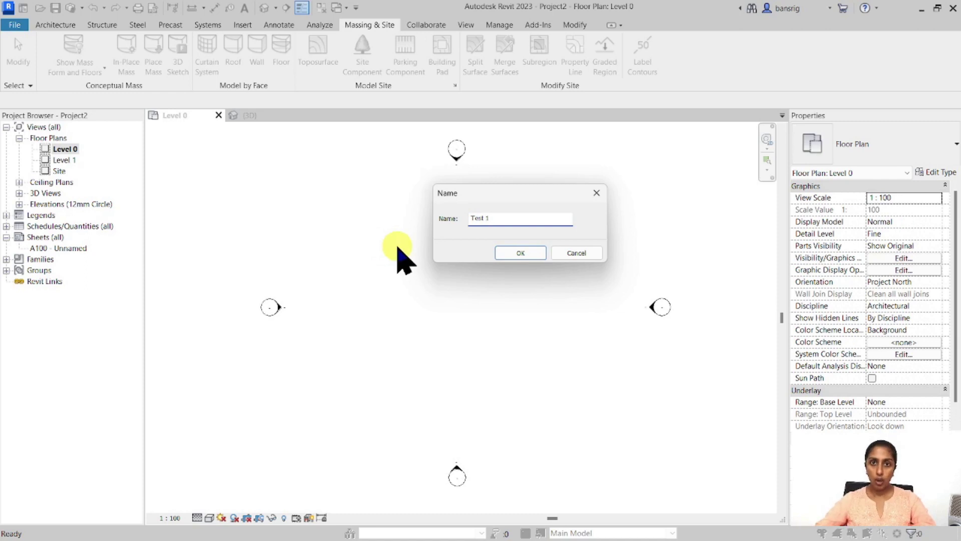
{"action": "left_click", "coordinate": [526, 255]}
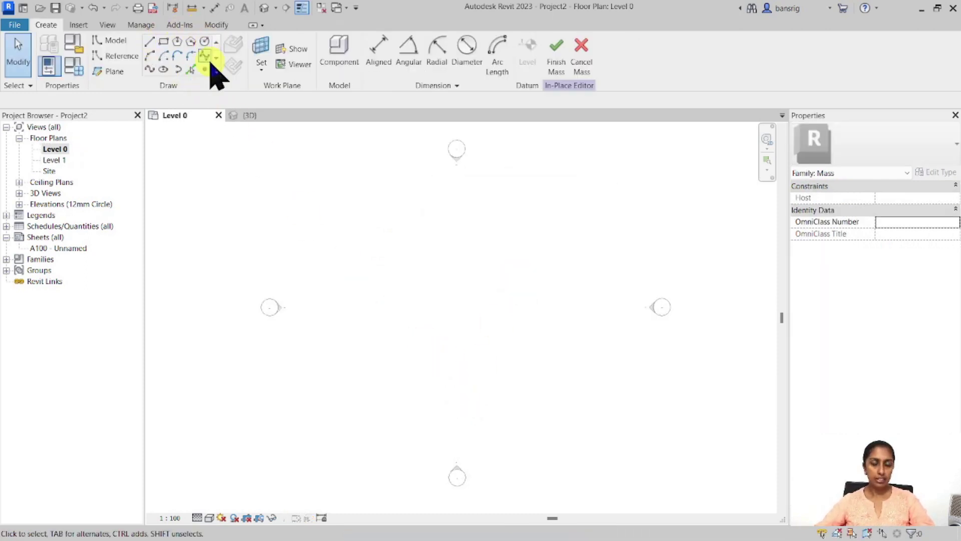
Sketch a model-line rectangle about 4000 mm wide on Level 0, midway between the elevation markers.
{"action": "left_click", "coordinate": [163, 41]}
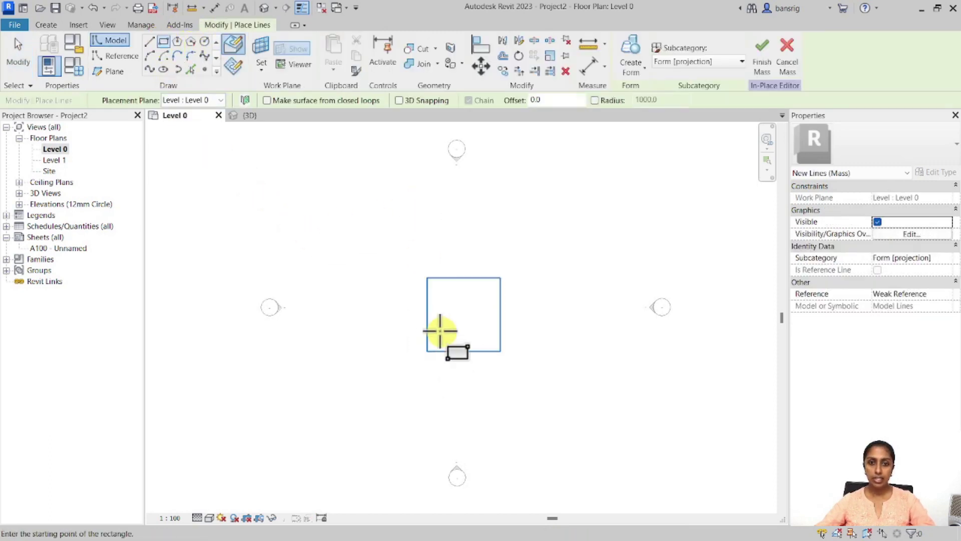
{"action": "scroll", "coordinate": [440, 331], "scroll_direction": "up", "scroll_amount": 5}
{"action": "left_click", "coordinate": [407, 144]}
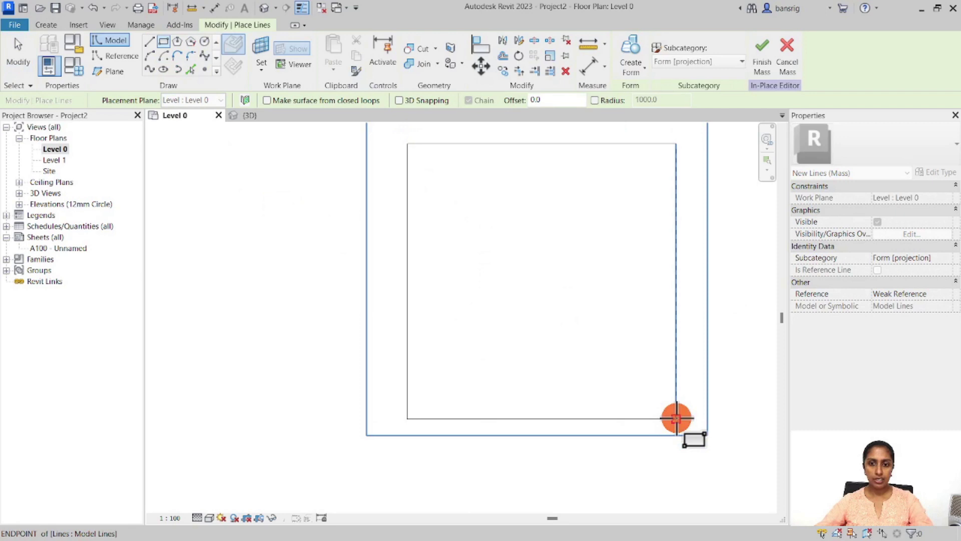
{"action": "left_click", "coordinate": [676, 418]}
{"action": "key", "text": "Escape"}
{"action": "key", "text": "Escape"}
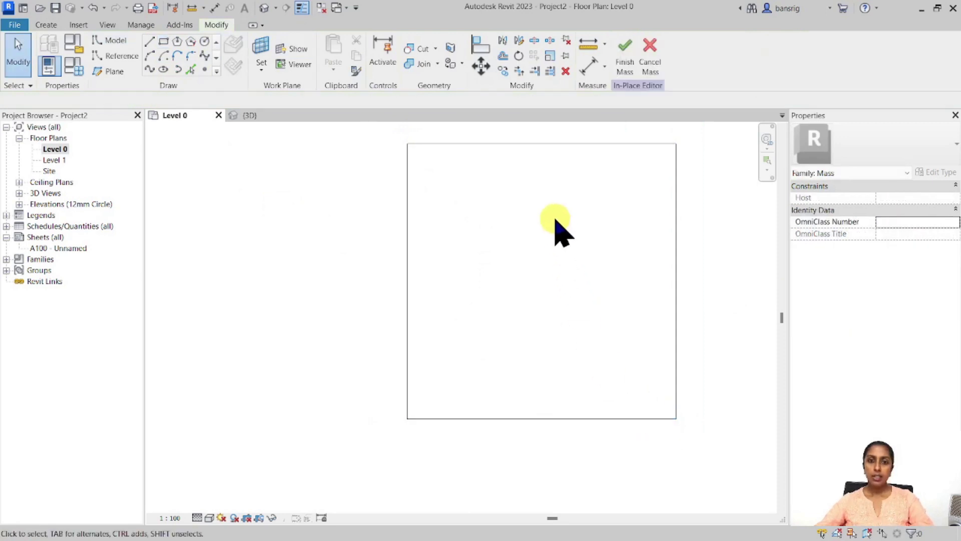
{"action": "middle_click_drag", "start_coordinate": [565, 254], "coordinate": [511, 279]}
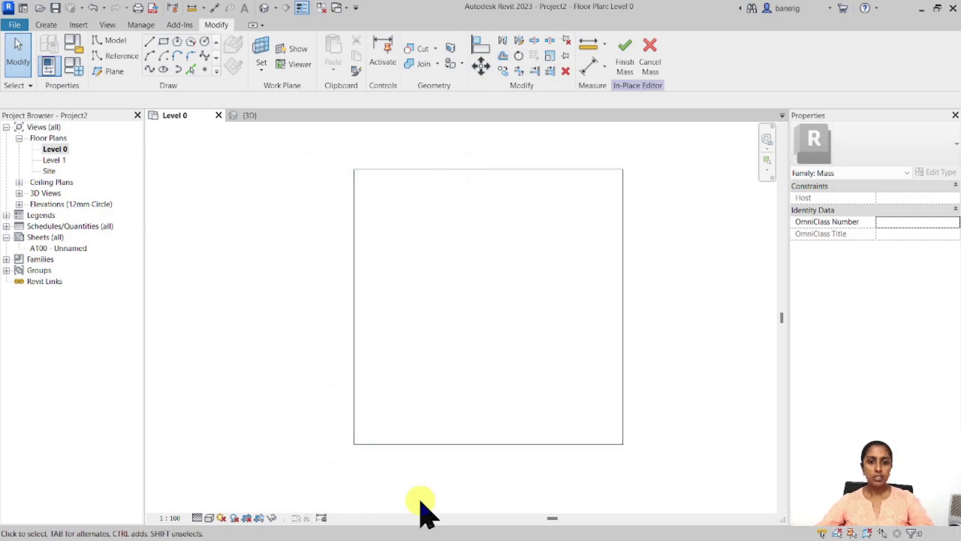
Move the rectangle's upper line so that it lies 5000 mm from the lower line.
{"action": "left_click", "coordinate": [512, 173]}
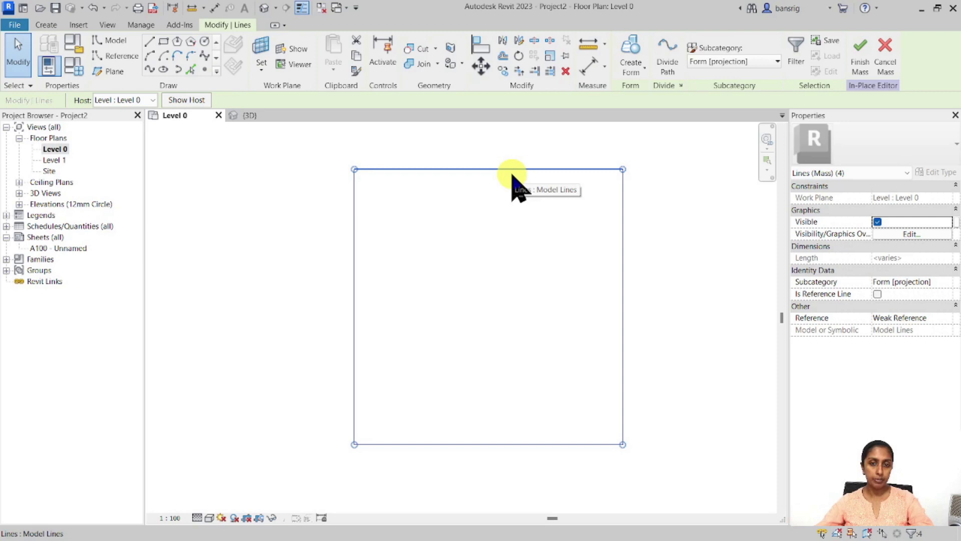
{"action": "left_click", "coordinate": [518, 220]}
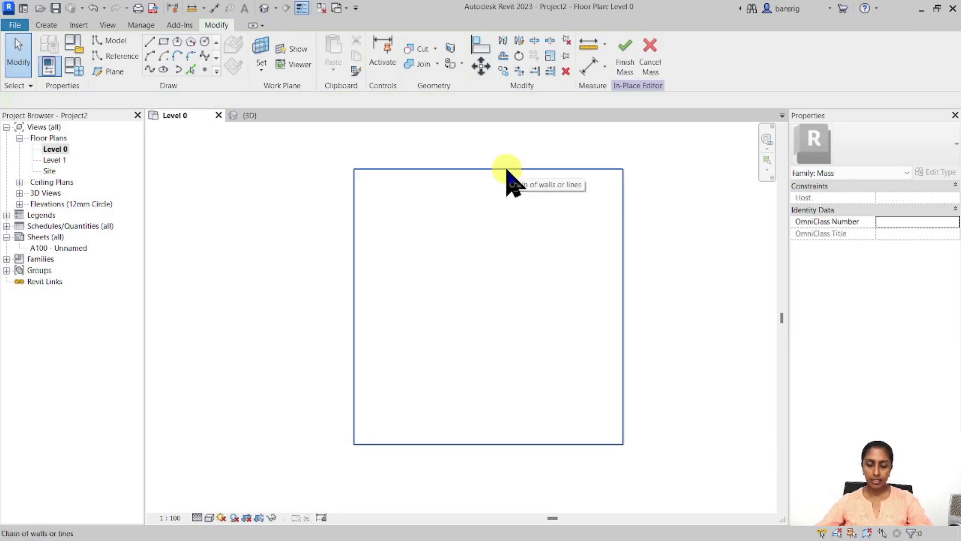
{"action": "left_click", "coordinate": [506, 170]}
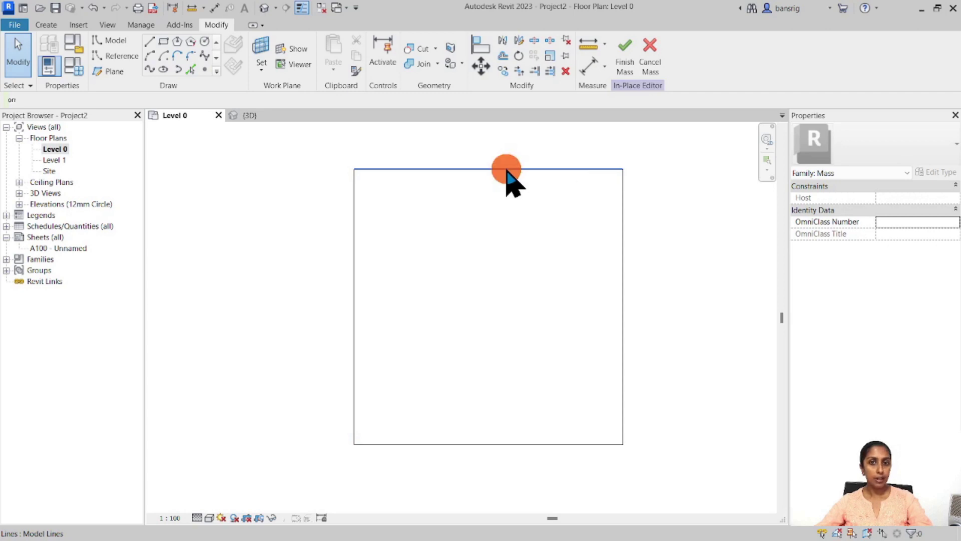
{"action": "left_click", "coordinate": [645, 306]}
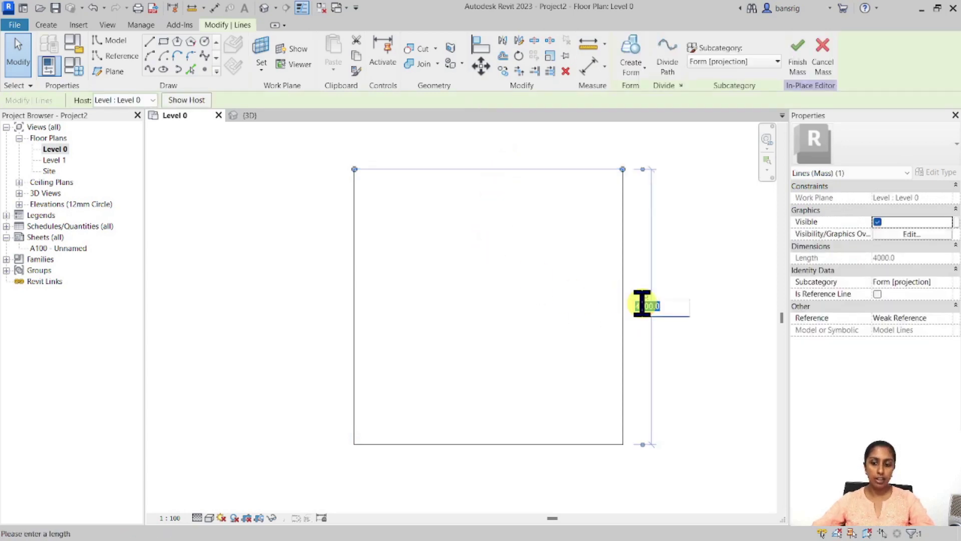
{"action": "type", "text": "5000"}
{"action": "key", "text": "Return"}
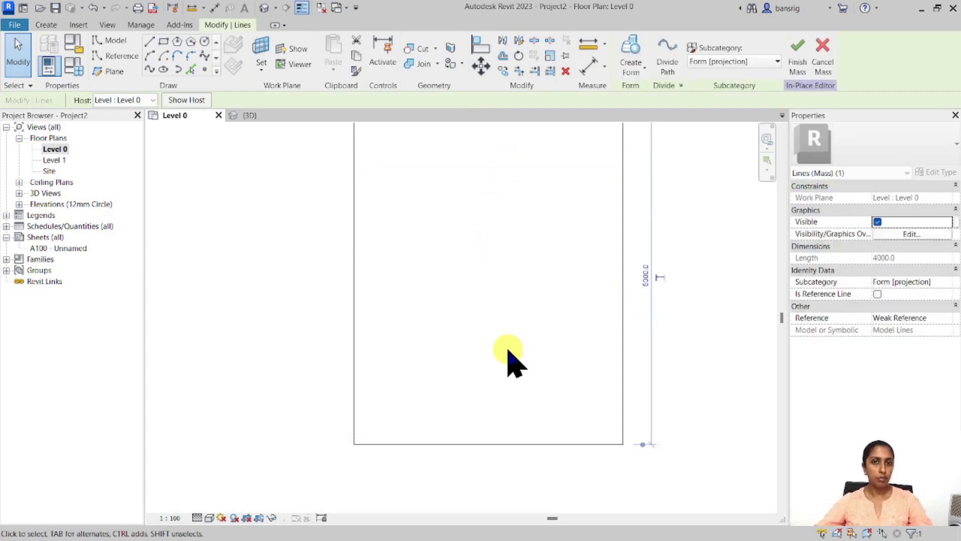
{"action": "scroll", "coordinate": [508, 350], "scroll_direction": "down", "scroll_amount": 2}
{"action": "left_click", "coordinate": [510, 355]}
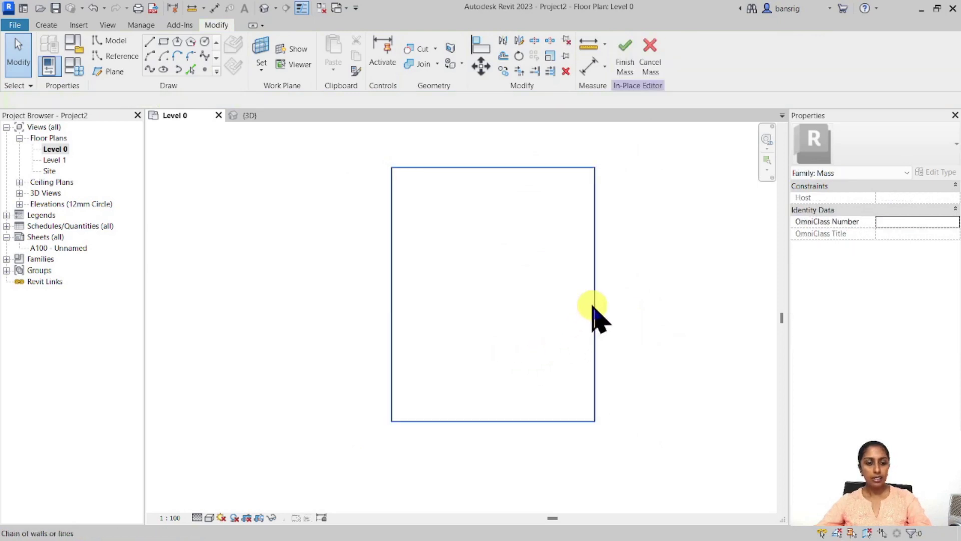
Move the rectangle's right-hand line so that it lies 6000 mm from the opposite line.
{"action": "key", "text": "Tab"}
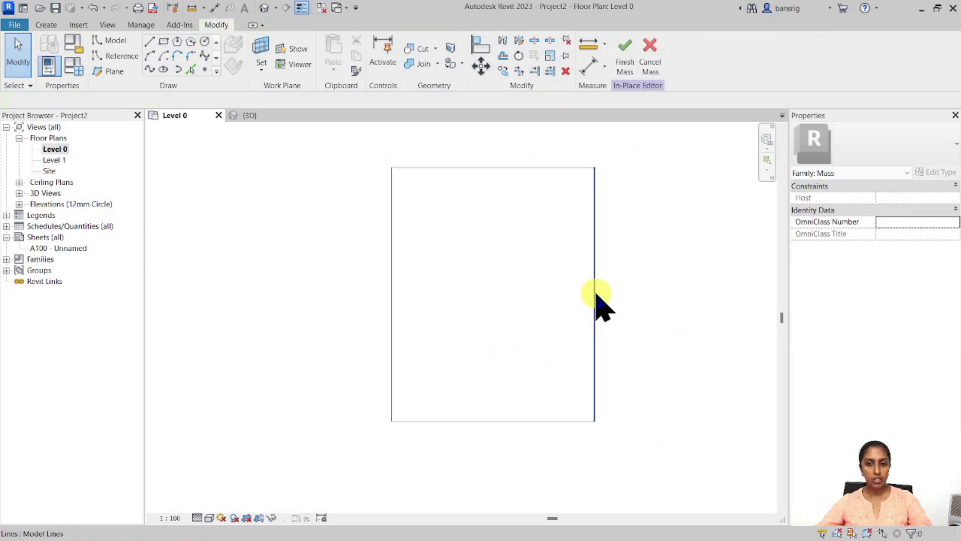
{"action": "left_click", "coordinate": [596, 298]}
{"action": "left_click", "coordinate": [491, 444]}
{"action": "type", "text": "6000"}
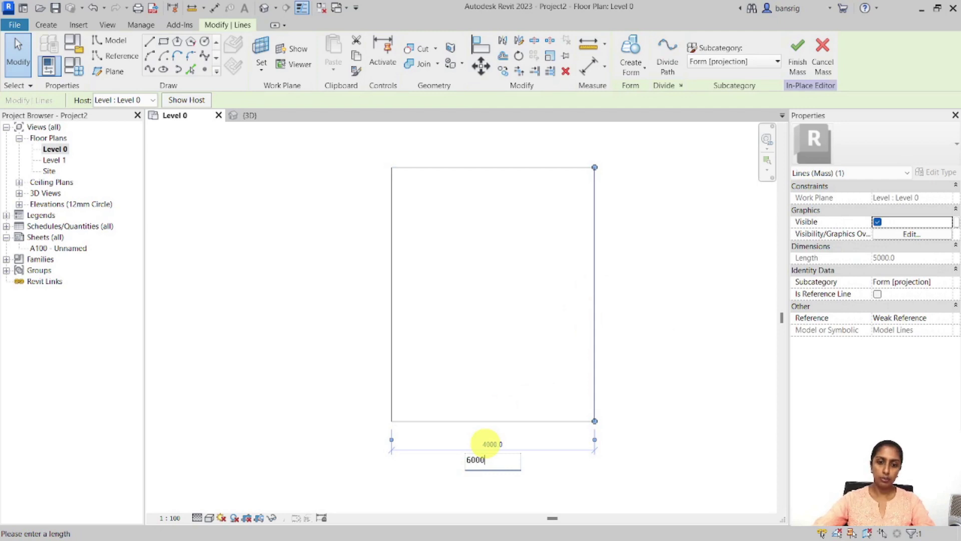
{"action": "key", "text": "Return"}
{"action": "left_click", "coordinate": [507, 323]}
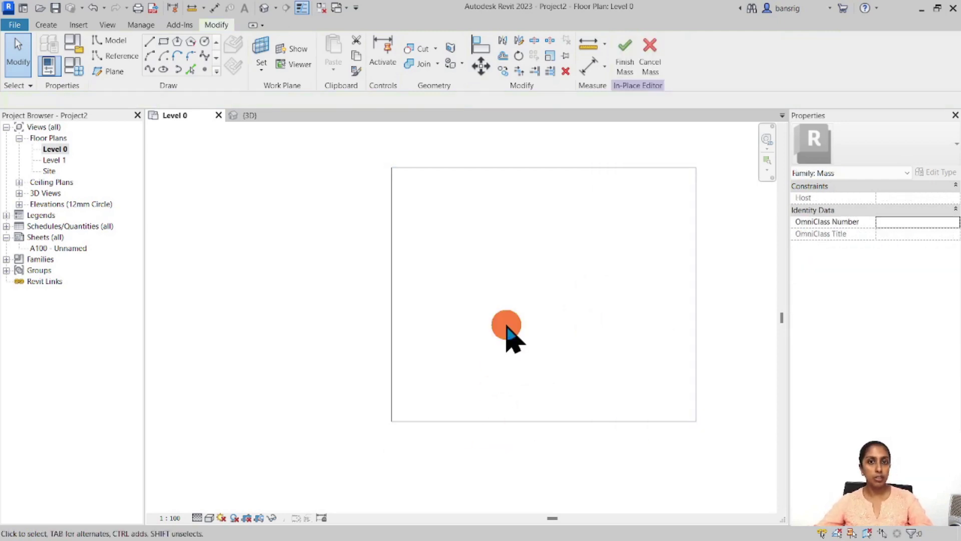
Create a solid form from the complete rectangle chain in the 3D view.
{"action": "left_click", "coordinate": [264, 9]}
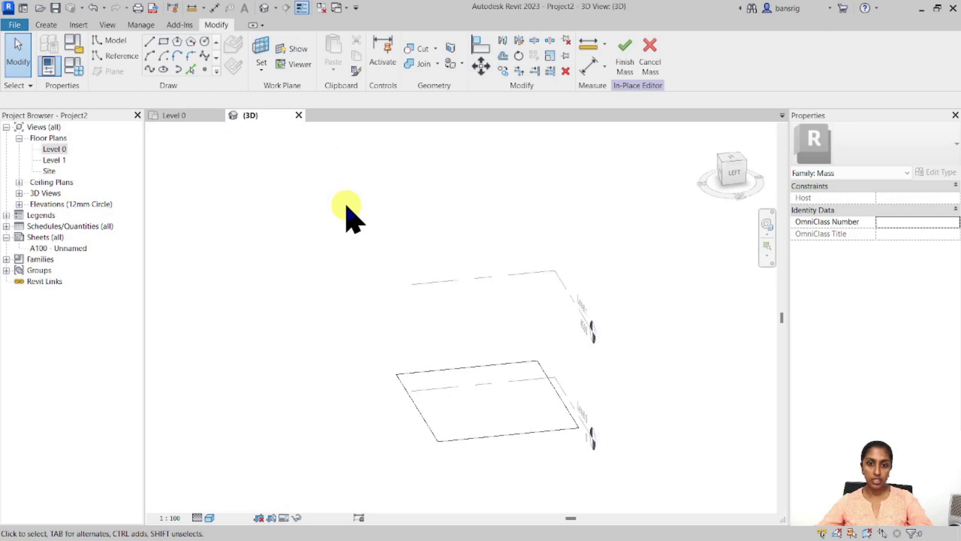
{"action": "middle_click_drag", "start_coordinate": [369, 292], "coordinate": [493, 360], "text": "shift"}
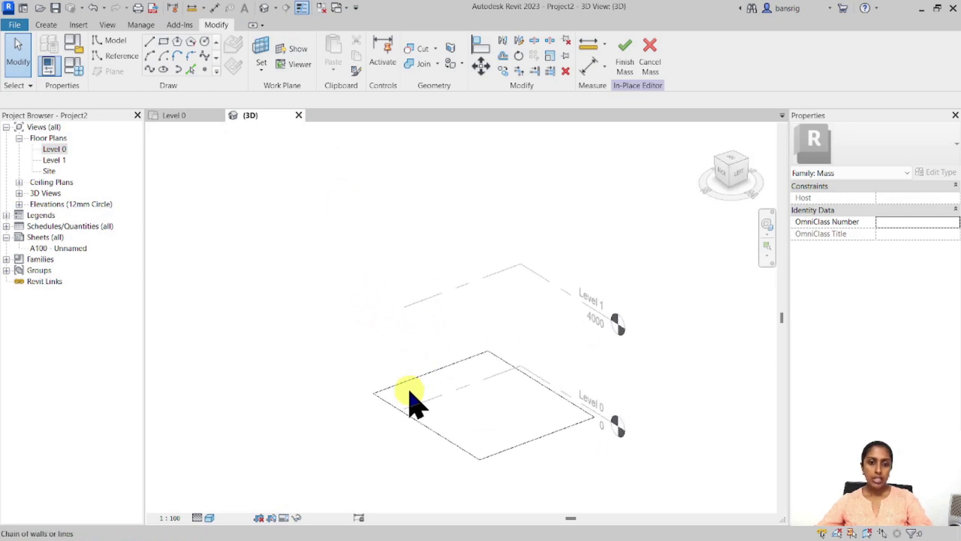
{"action": "left_click", "coordinate": [405, 418]}
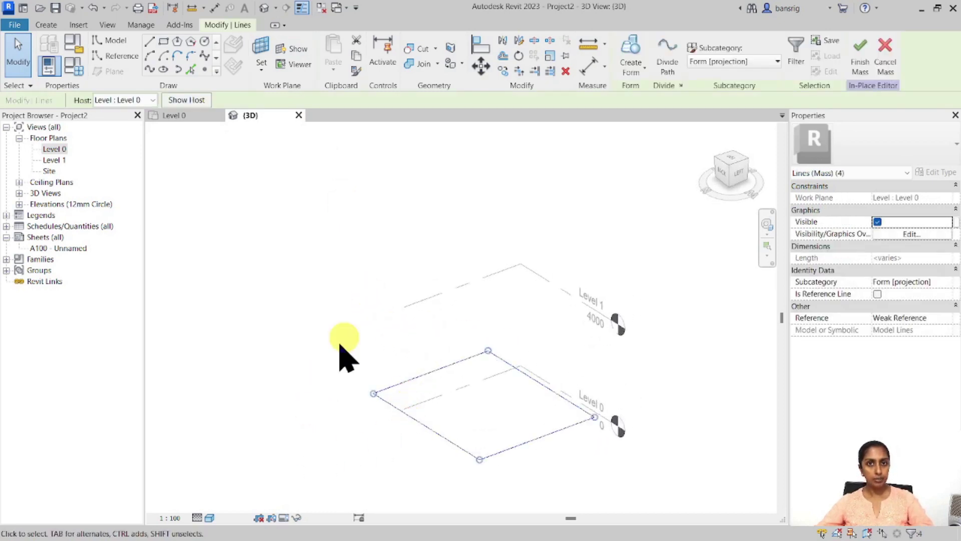
{"action": "left_click", "coordinate": [631, 68]}
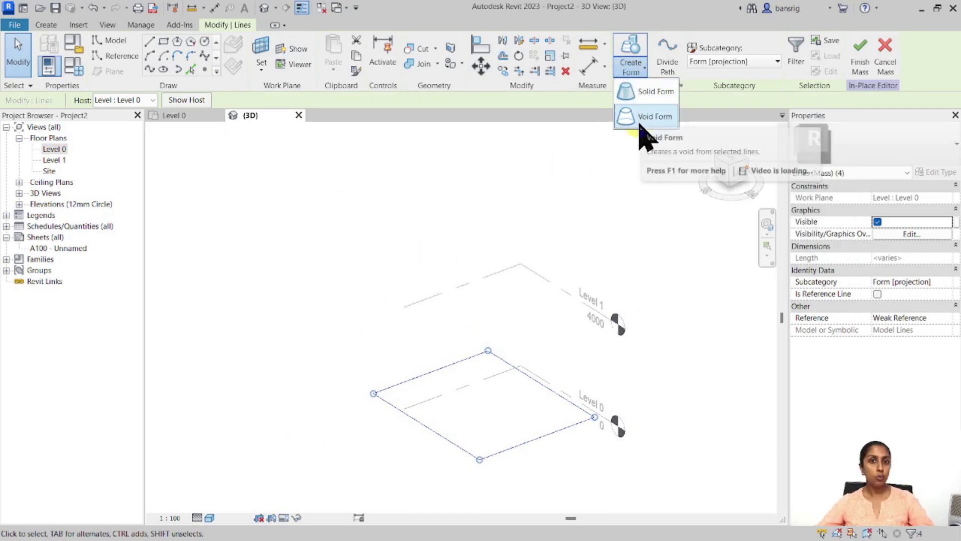
{"action": "left_click", "coordinate": [642, 95]}
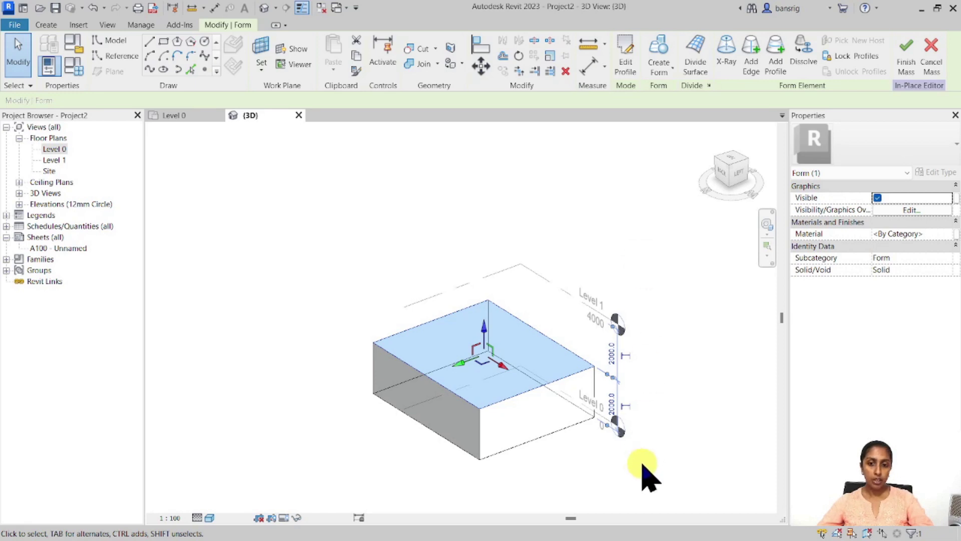
Set the height of the mass form's top face above Level 0 to 4000 mm.
{"action": "scroll", "coordinate": [608, 456], "scroll_direction": "up", "scroll_amount": 3}
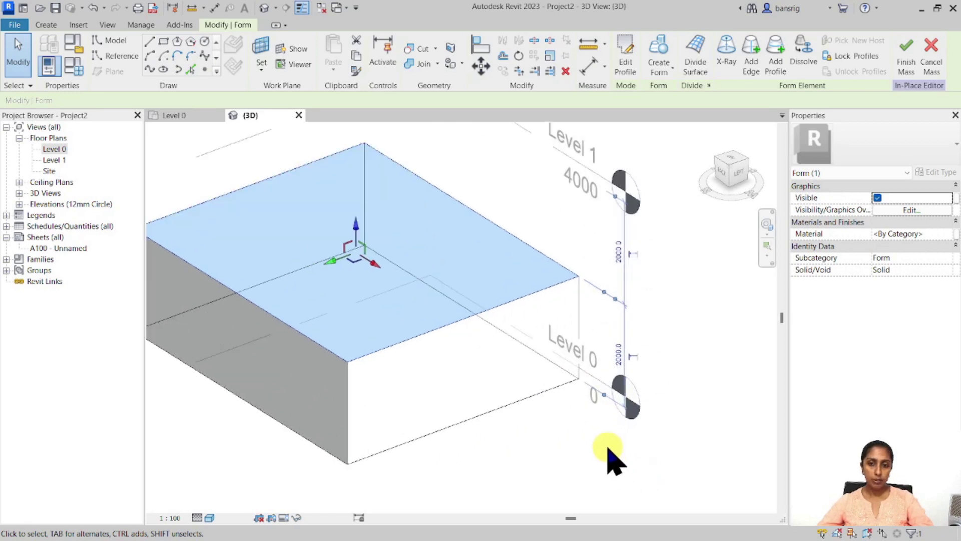
{"action": "left_click", "coordinate": [619, 355]}
{"action": "type", "text": "400"}
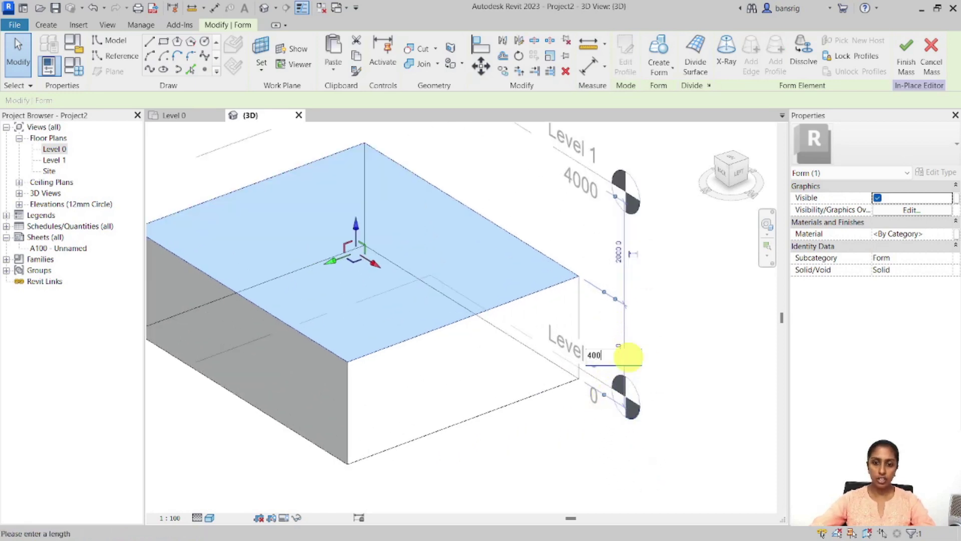
{"action": "type", "text": "0"}
{"action": "key", "text": "Return"}
{"action": "scroll", "coordinate": [630, 370], "scroll_direction": "down", "scroll_amount": 1}
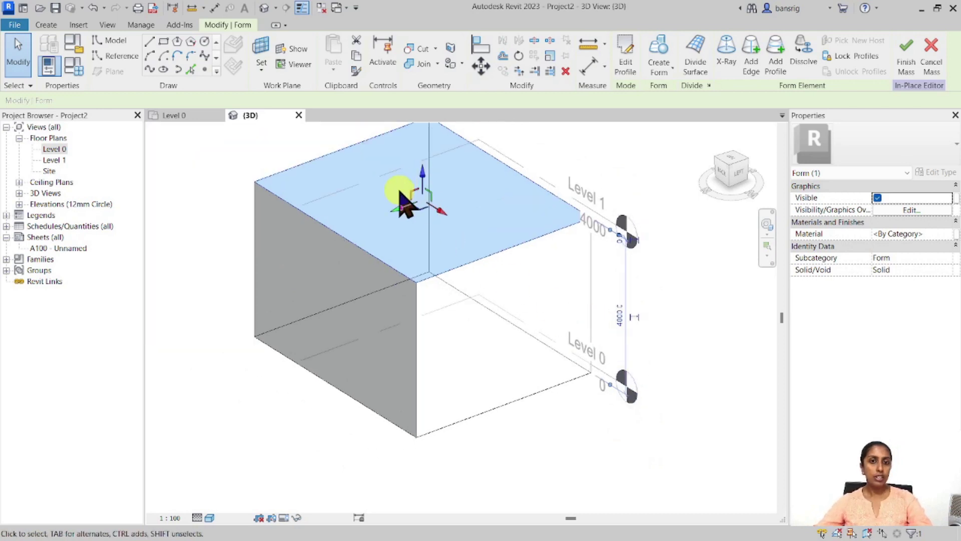
{"action": "middle_click_drag", "start_coordinate": [401, 198], "coordinate": [450, 294]}
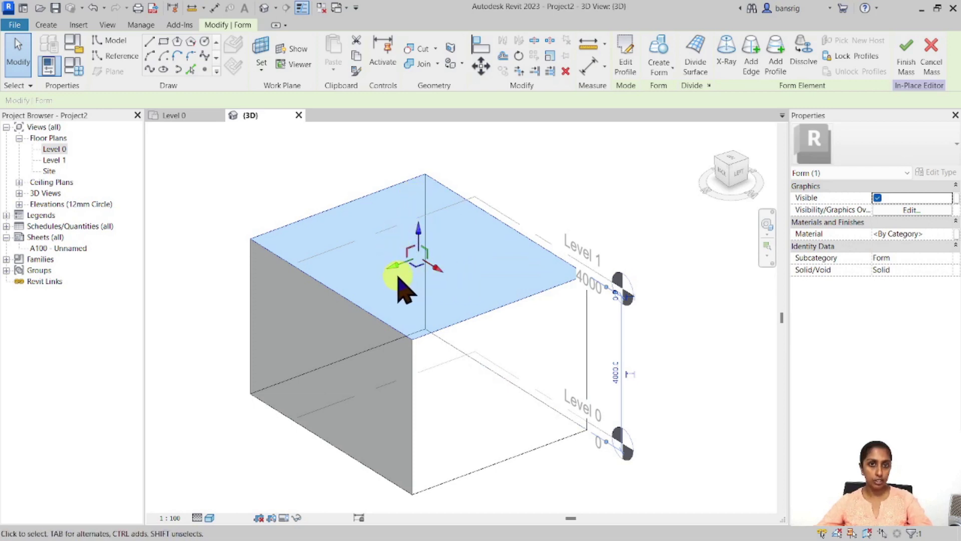
{"action": "key", "text": "Escape"}
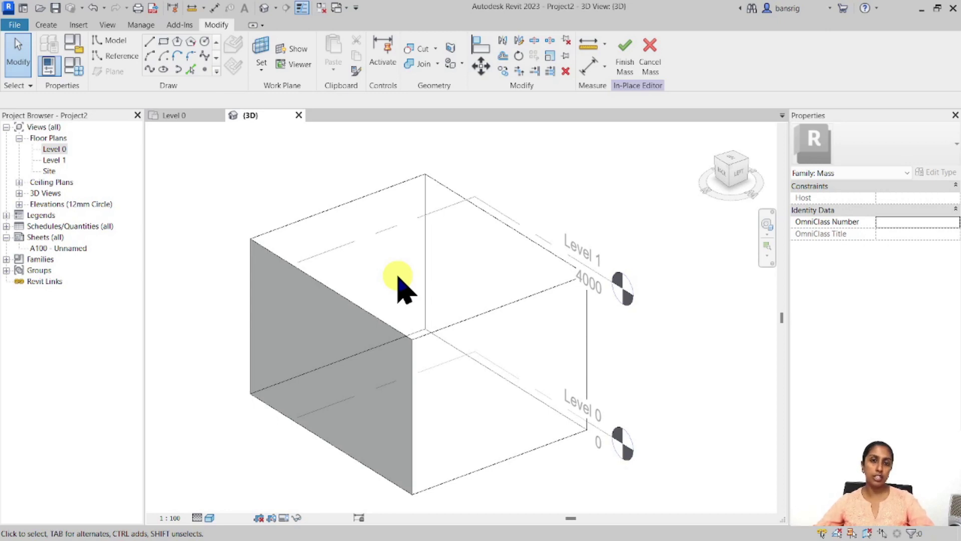
Raise the mass form's top face straight up to about 6330 mm above Level 0.
{"action": "left_click", "coordinate": [369, 314]}
{"action": "left_click_drag", "start_coordinate": [422, 247], "coordinate": [411, 173]}
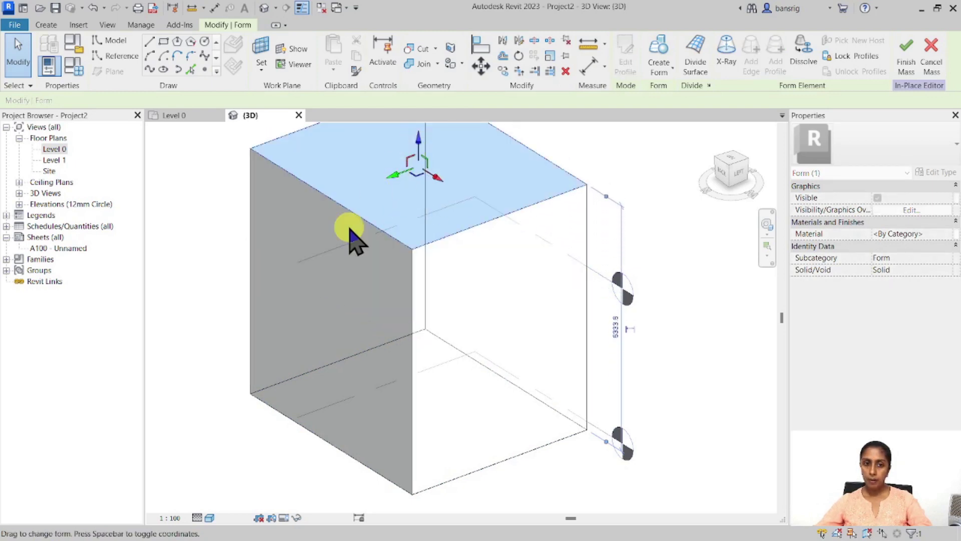
Shift the mass form's vertical side face outward and sideways so it lies about 5620 mm from the opposite face.
{"action": "left_click", "coordinate": [394, 396]}
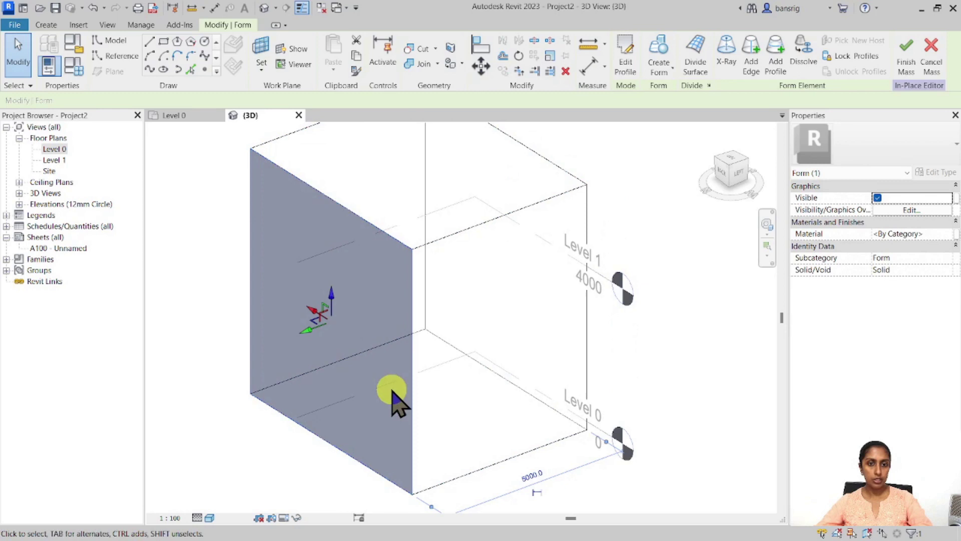
{"action": "left_click_drag", "start_coordinate": [306, 330], "coordinate": [229, 272]}
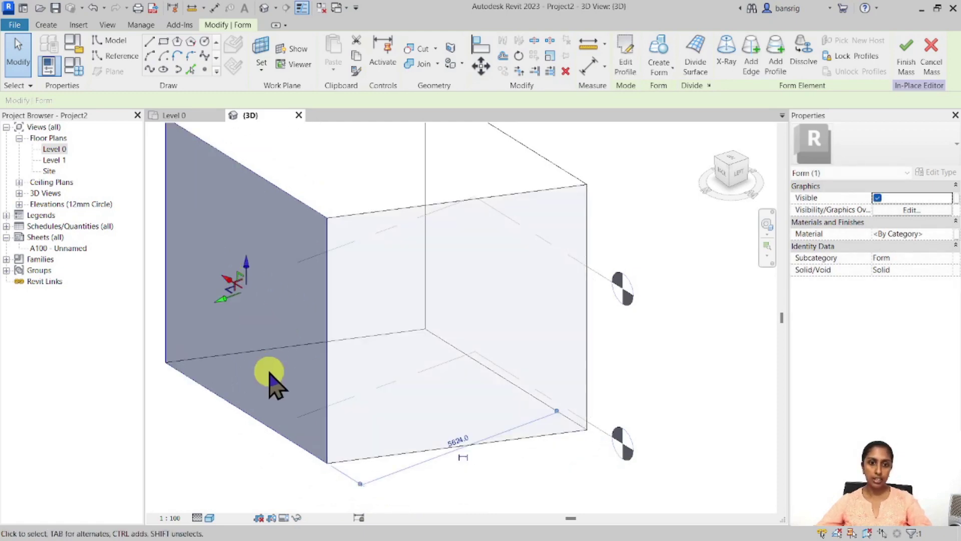
{"action": "middle_click_drag", "start_coordinate": [268, 369], "coordinate": [399, 312], "text": "shift"}
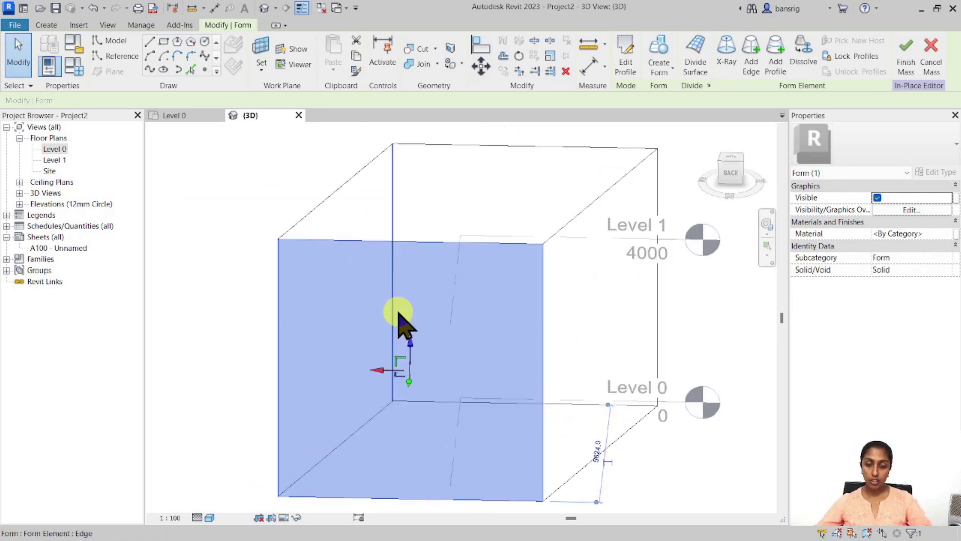
{"action": "scroll", "coordinate": [368, 323], "scroll_direction": "down", "scroll_amount": 2}
{"action": "left_click", "coordinate": [629, 425]}
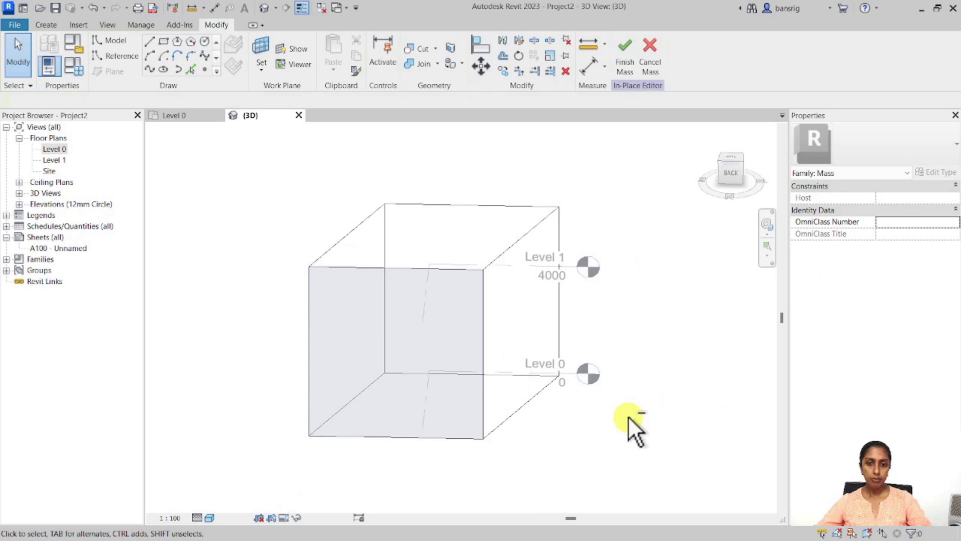
{"action": "middle_click_drag", "start_coordinate": [629, 425], "coordinate": [596, 443], "text": "shift"}
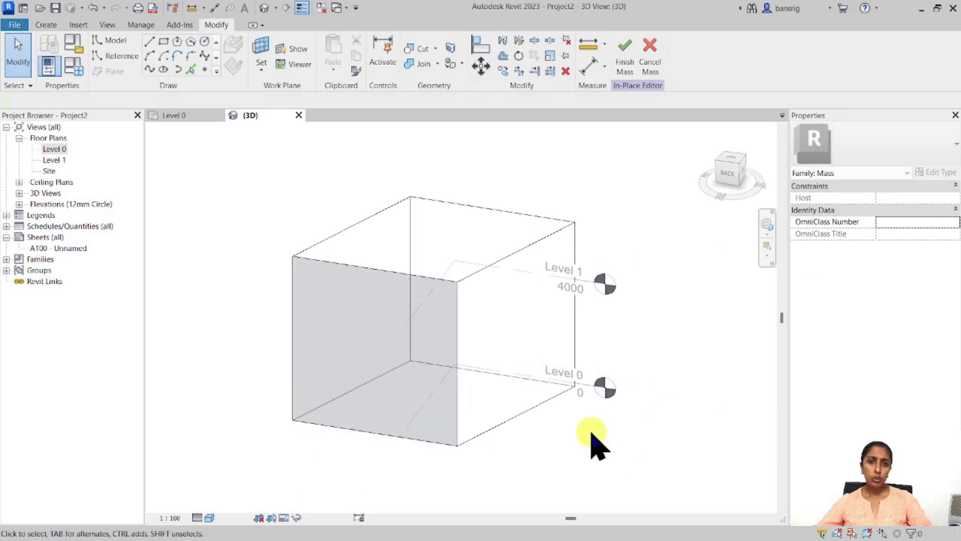
Raise one top edge of the mass form to about 9290 mm above the base so the top slopes.
{"action": "left_click", "coordinate": [490, 264]}
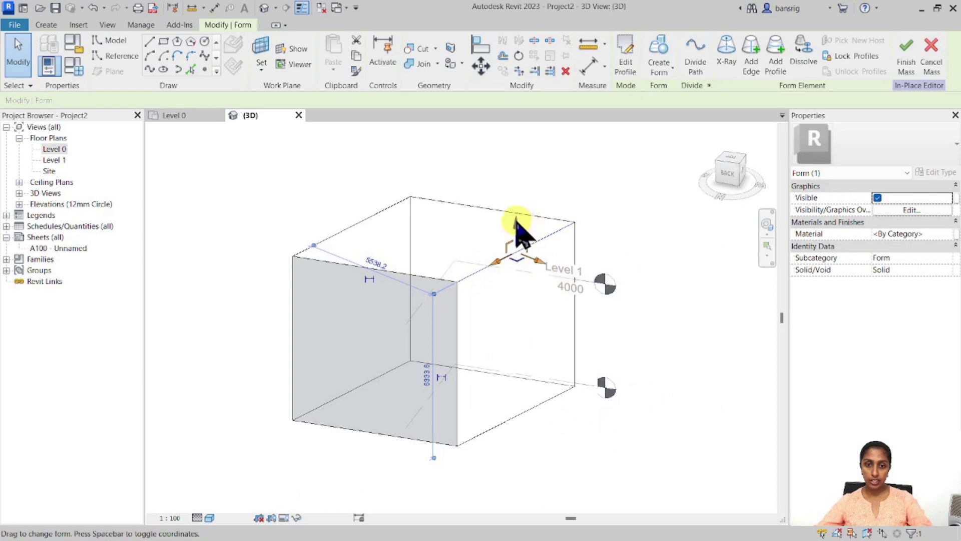
{"action": "left_click_drag", "start_coordinate": [518, 224], "coordinate": [515, 144]}
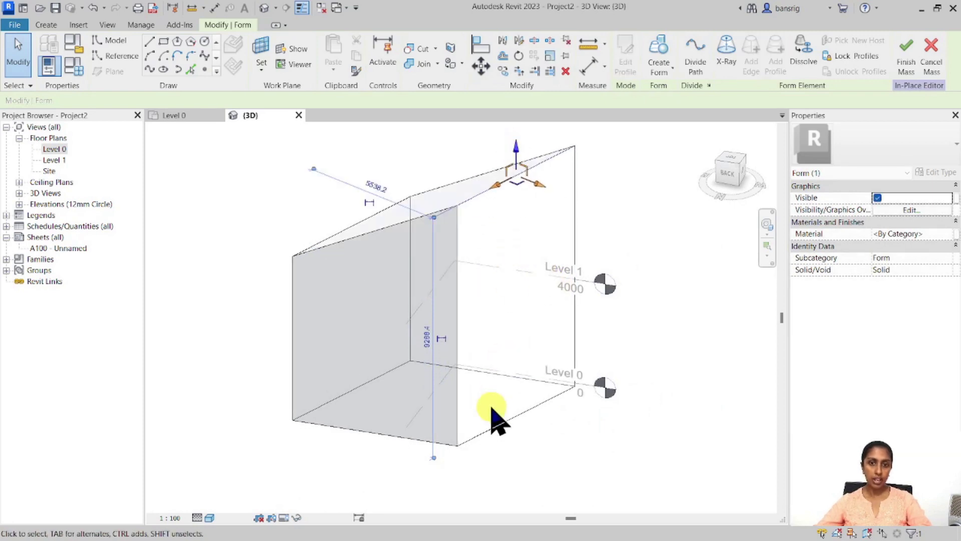
{"action": "middle_click_drag", "start_coordinate": [420, 453], "coordinate": [358, 333], "text": "shift"}
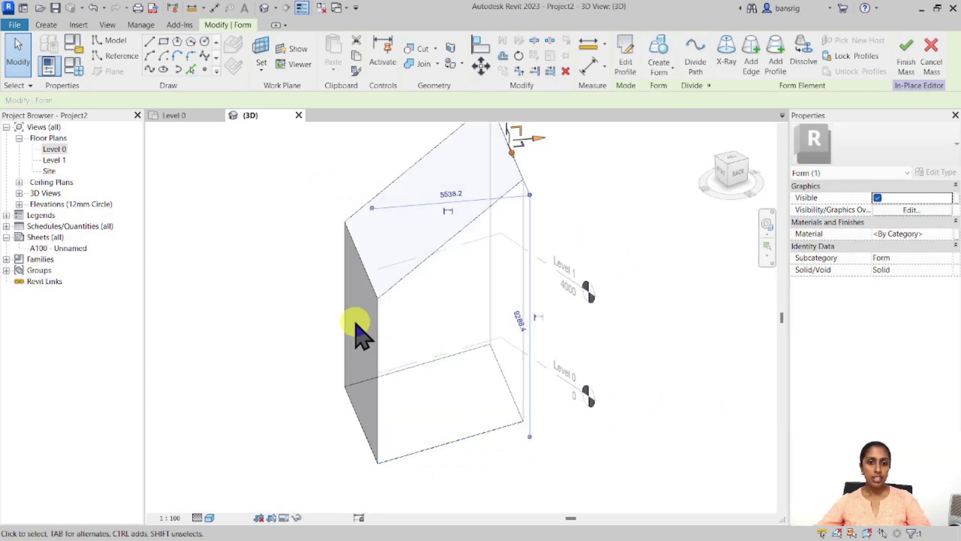
Lower the corner vertex at the low end of the sloping top to about 4920 mm above the base.
{"action": "left_click", "coordinate": [374, 301]}
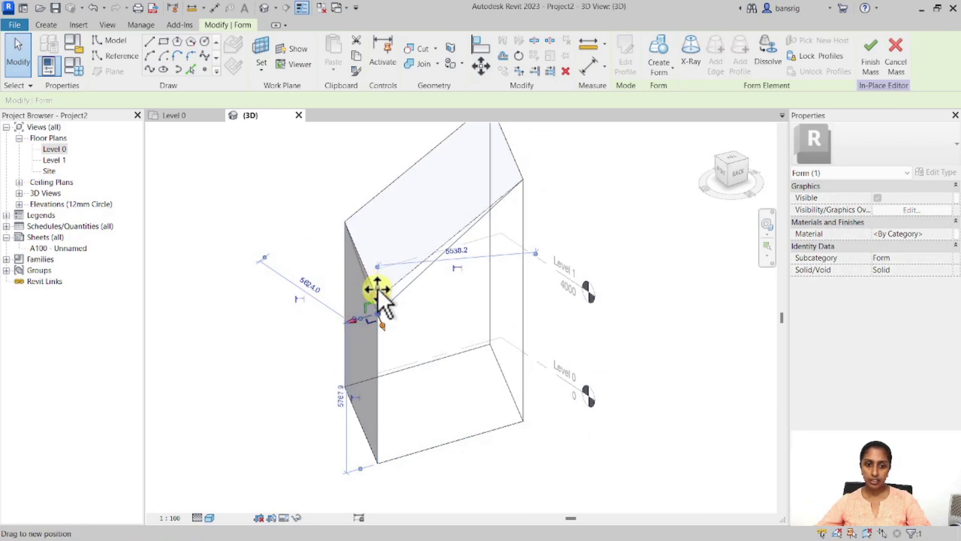
{"action": "middle_click_drag", "start_coordinate": [378, 305], "coordinate": [352, 359], "text": "shift"}
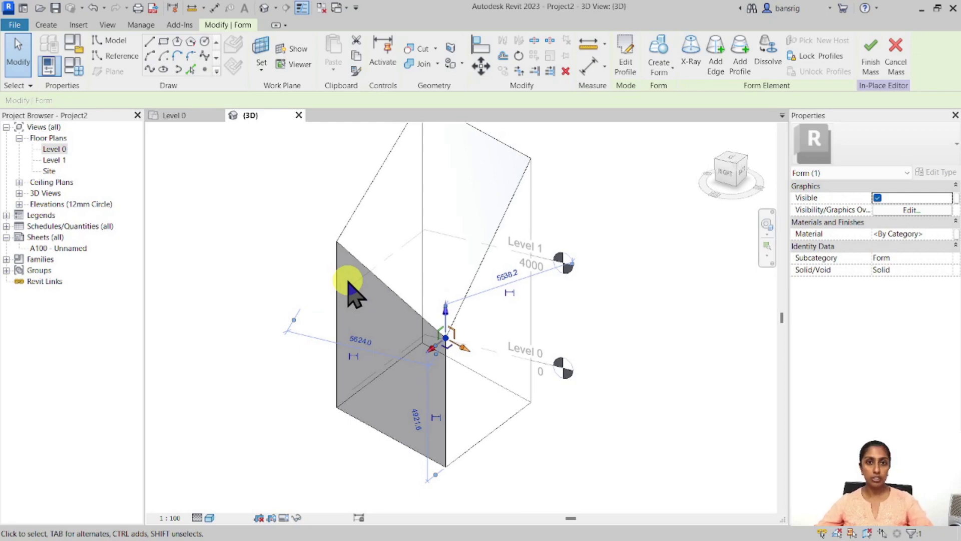
{"action": "mouse_move", "coordinate": [377, 391]}
{"action": "middle_mouse_down", "text": "shift"}
{"action": "mouse_move", "coordinate": [490, 375]}
{"action": "mouse_move", "coordinate": [622, 375]}
{"action": "mouse_move", "coordinate": [305, 388]}
{"action": "mouse_move", "coordinate": [360, 386]}
{"action": "middle_mouse_up", "text": "shift"}
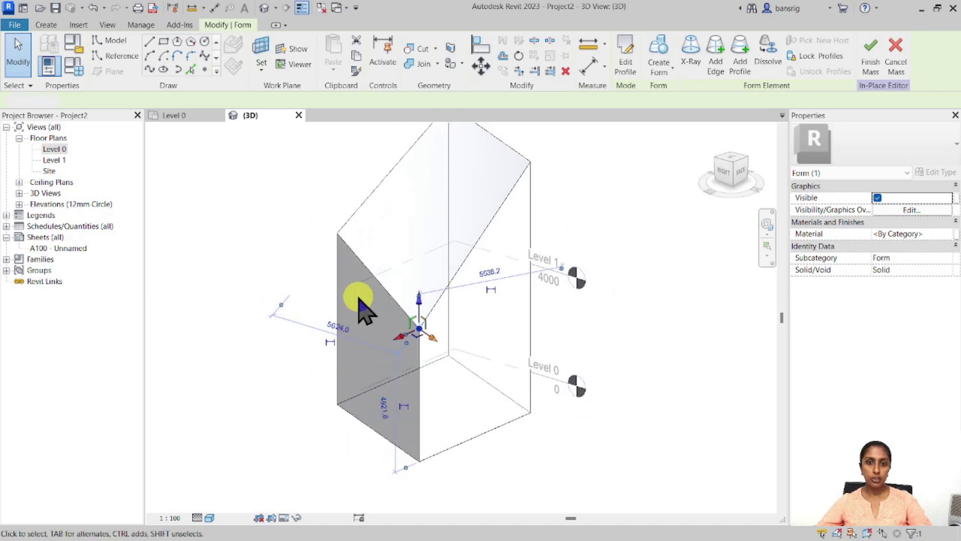
{"action": "left_click", "coordinate": [572, 416]}
{"action": "middle_click_drag", "start_coordinate": [573, 418], "coordinate": [561, 396], "text": "shift"}
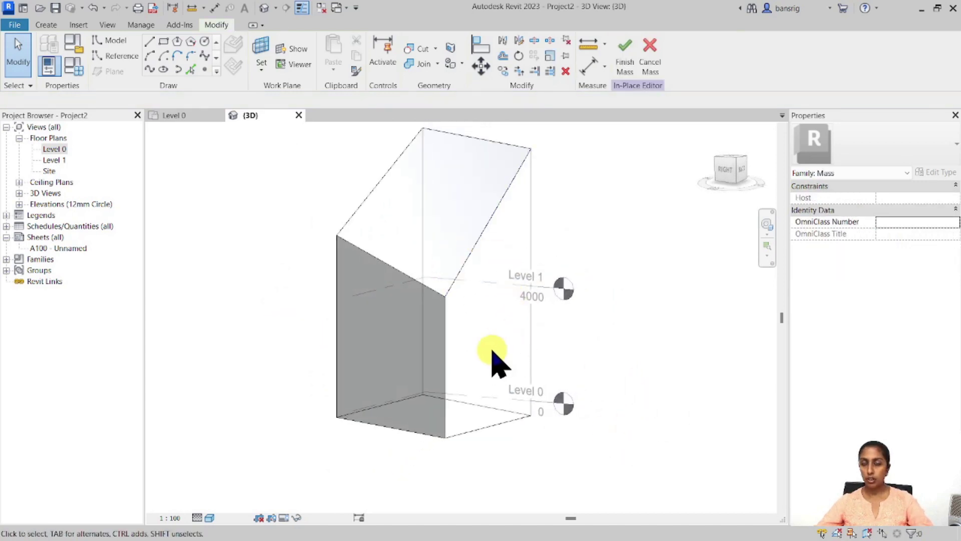
{"action": "middle_click_drag", "start_coordinate": [580, 326], "coordinate": [555, 349]}
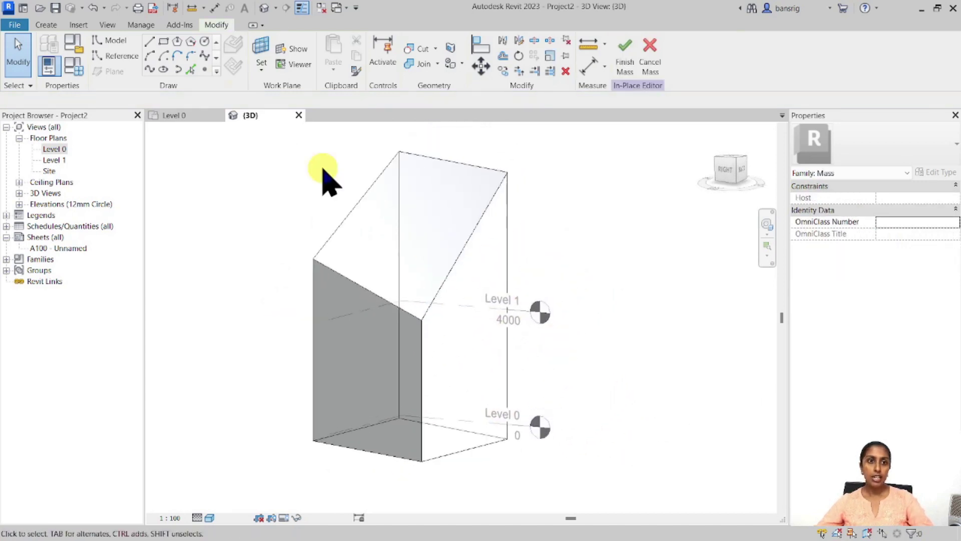
Sketch a model-line circle with a 1600 mm radius on the tall vertical side face of the mass form.
{"action": "left_click", "coordinate": [205, 42]}
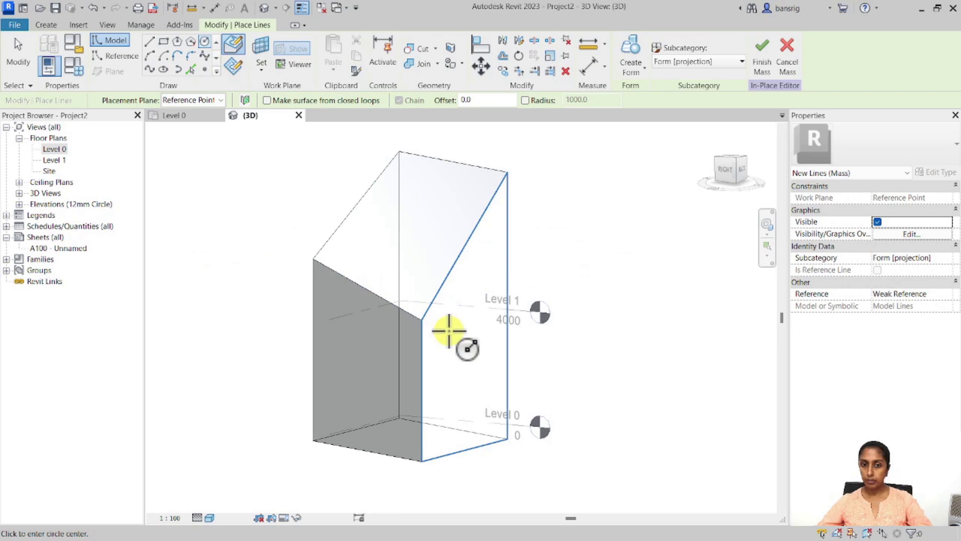
{"action": "middle_click_drag", "start_coordinate": [425, 269], "coordinate": [564, 386], "text": "shift"}
{"action": "left_click", "coordinate": [470, 343]}
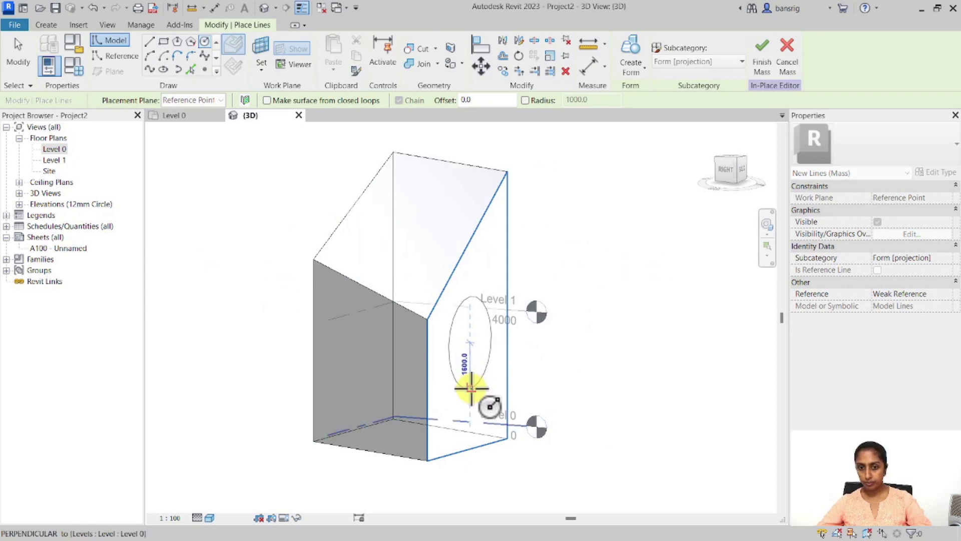
{"action": "left_click", "coordinate": [471, 388]}
{"action": "key", "text": "Escape"}
{"action": "key", "text": "Escape"}
Create a void form from the circle, choosing the sphere option.
{"action": "left_click", "coordinate": [473, 390]}
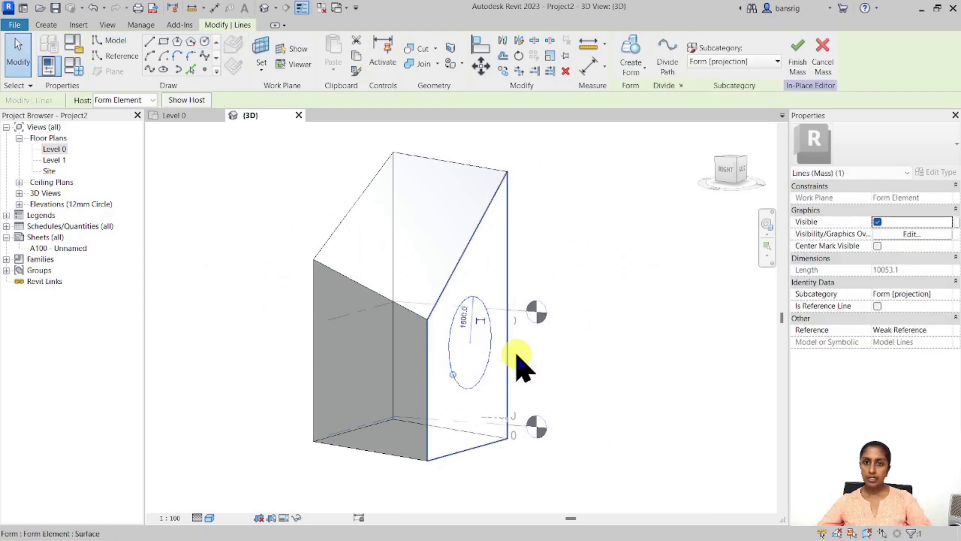
{"action": "left_click", "coordinate": [637, 71]}
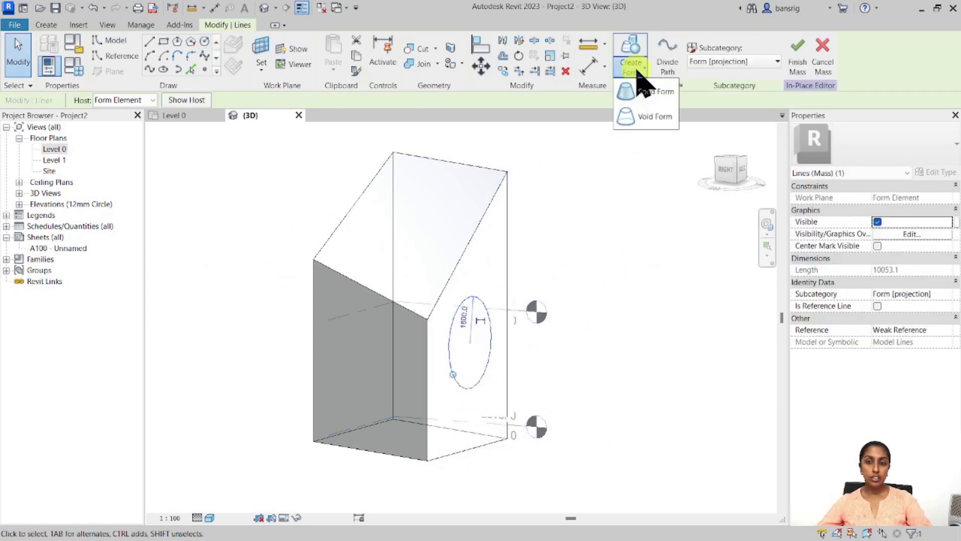
{"action": "left_click", "coordinate": [641, 115]}
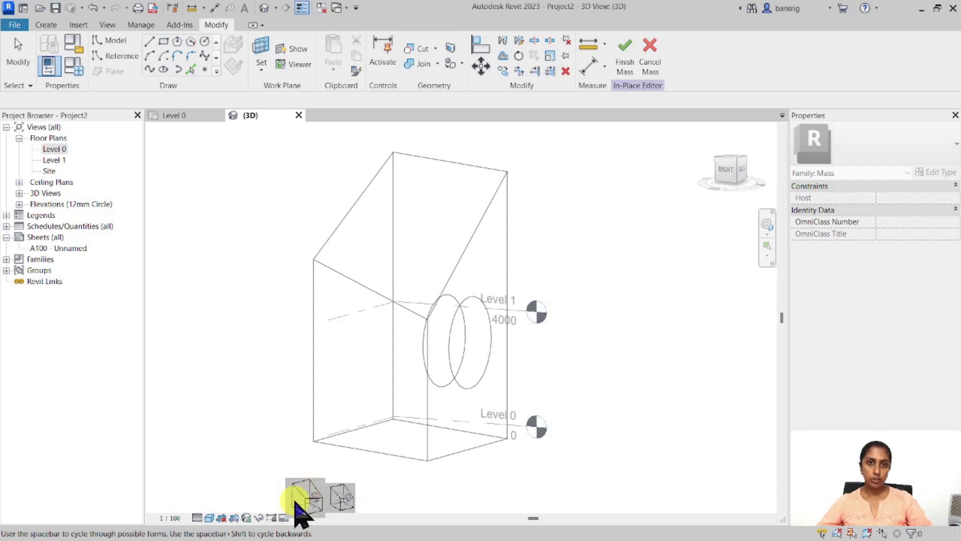
{"action": "left_click", "coordinate": [342, 498]}
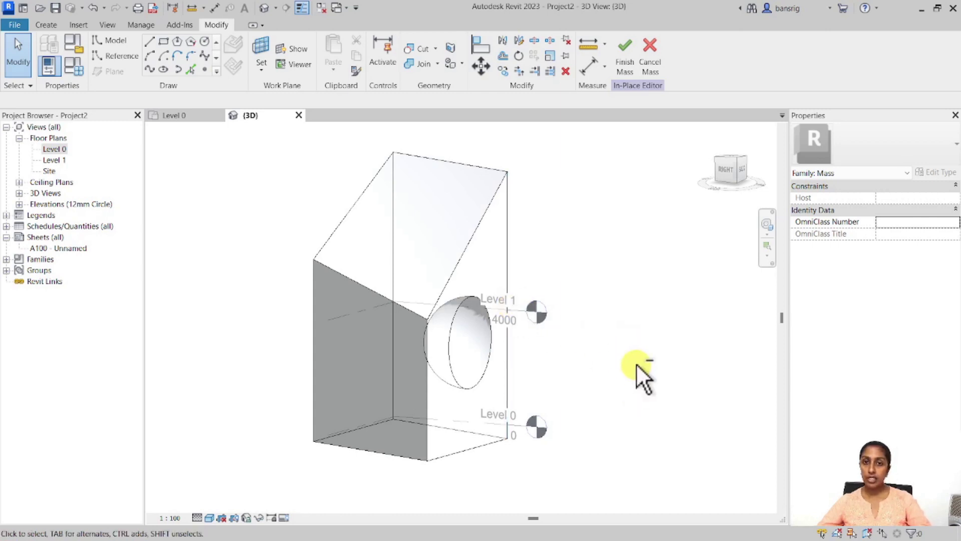
Finish the in-place mass with its spherical recess cut into the side face.
{"action": "middle_click_drag", "start_coordinate": [638, 371], "coordinate": [568, 425], "text": "shift"}
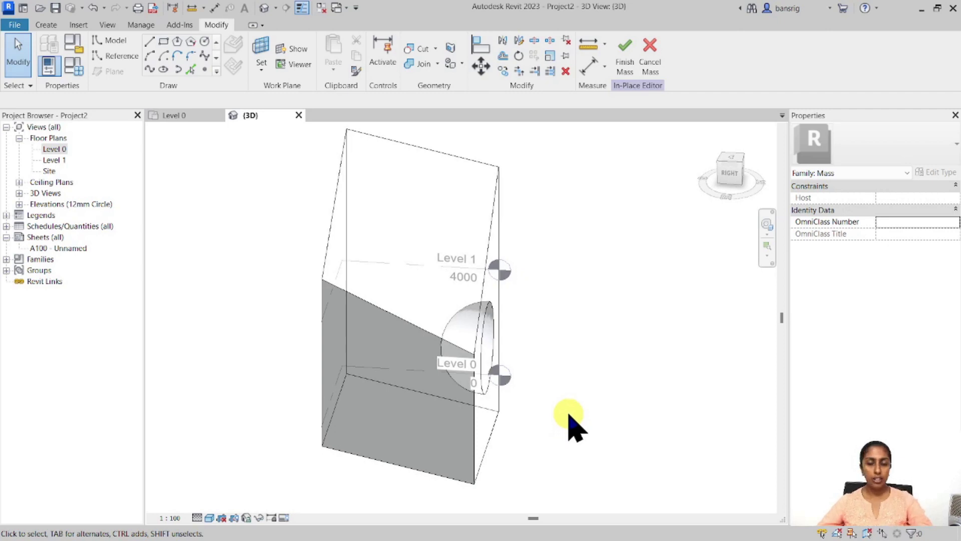
{"action": "left_click", "coordinate": [623, 68]}
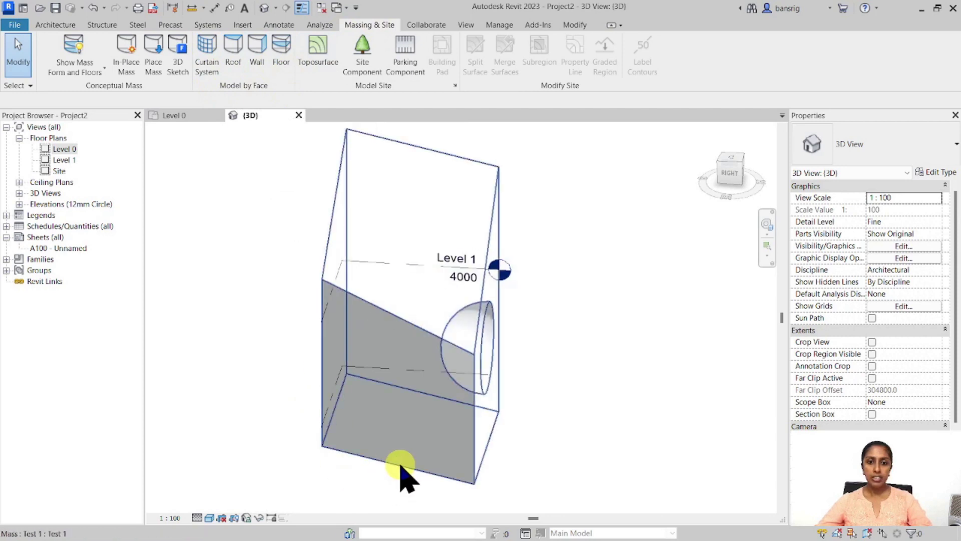
{"action": "middle_click_drag", "start_coordinate": [399, 461], "coordinate": [303, 313], "text": "shift"}
{"action": "middle_click_drag", "start_coordinate": [189, 382], "coordinate": [397, 369], "text": "shift"}
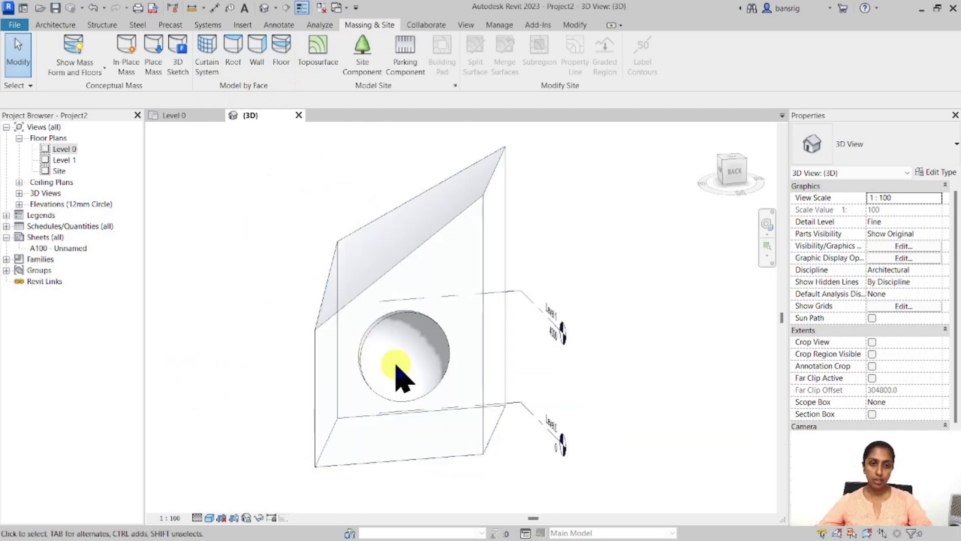
Set up Wall by Face with the wall type Wall-Ext_215Bwk and the location line Finish Face: Interior.
{"action": "left_click", "coordinate": [258, 57]}
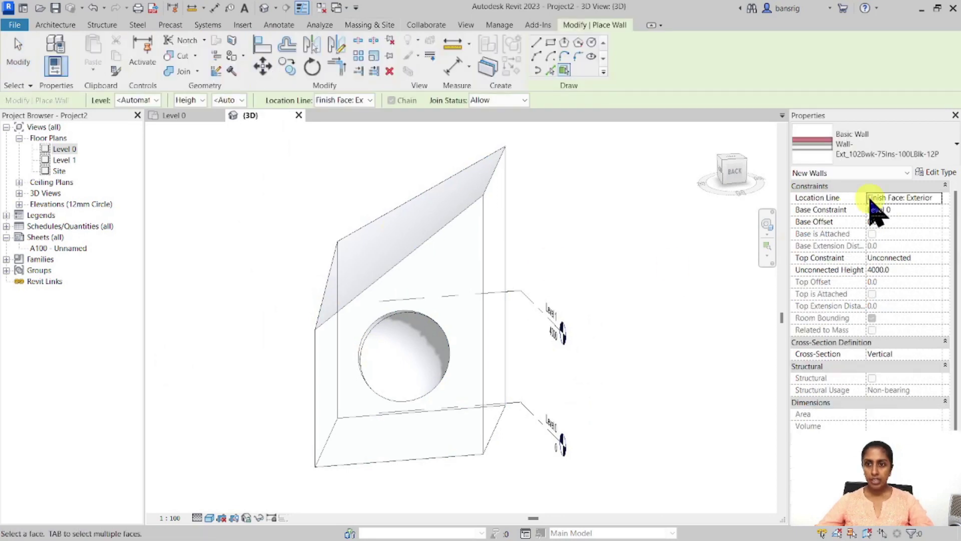
{"action": "left_click", "coordinate": [887, 145]}
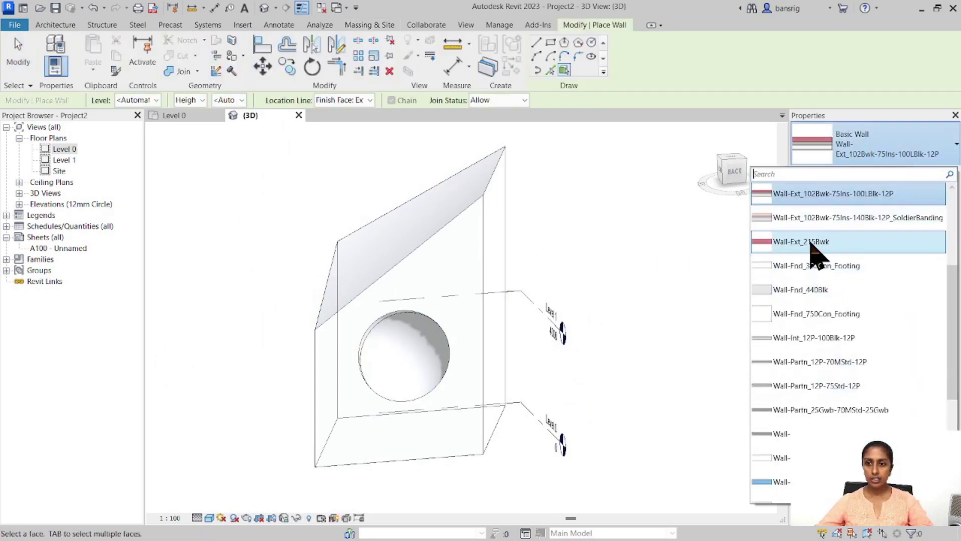
{"action": "left_click", "coordinate": [811, 242]}
{"action": "middle_click_drag", "start_coordinate": [659, 293], "coordinate": [631, 313], "text": "shift"}
{"action": "left_click", "coordinate": [319, 102]}
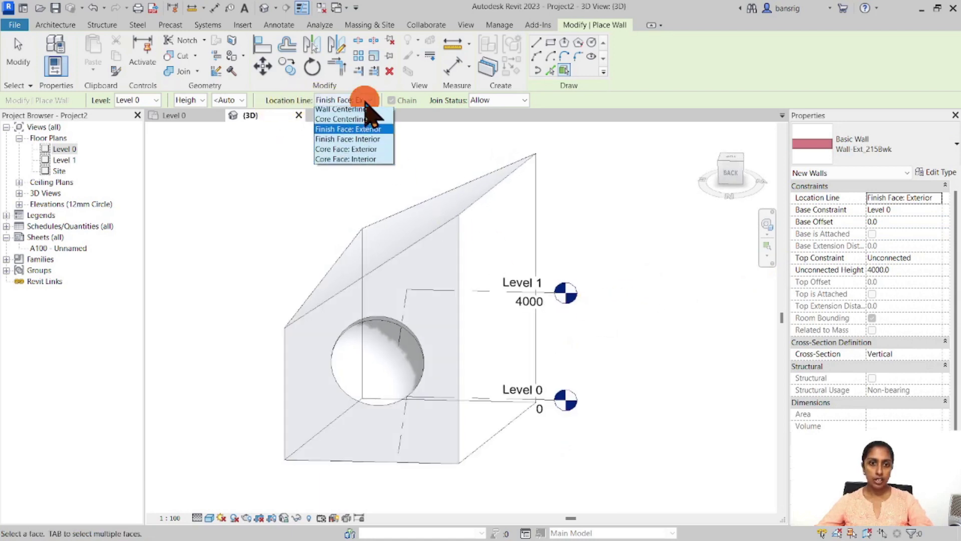
{"action": "left_click", "coordinate": [347, 142]}
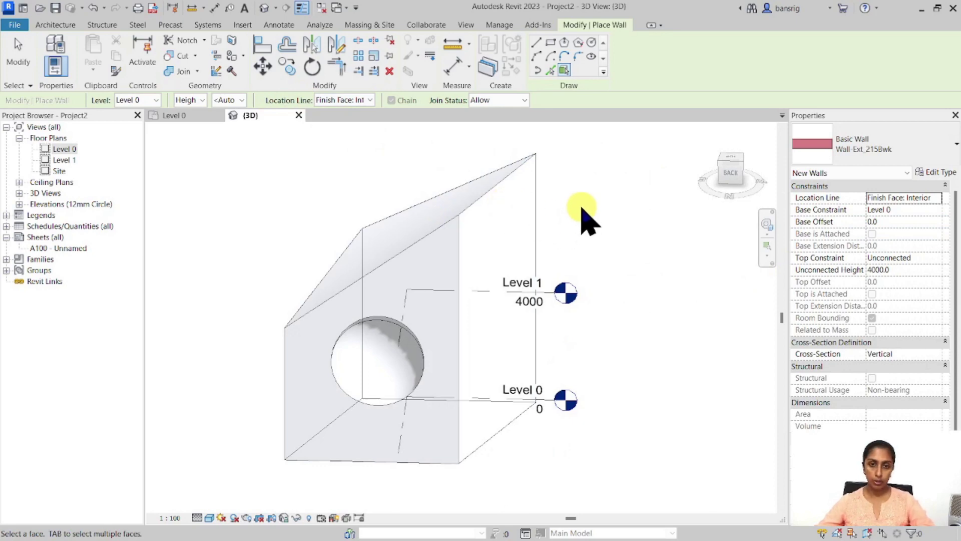
Place brick walls on all four vertical faces of the mass, including the face with the circular recess.
{"action": "left_click", "coordinate": [500, 203]}
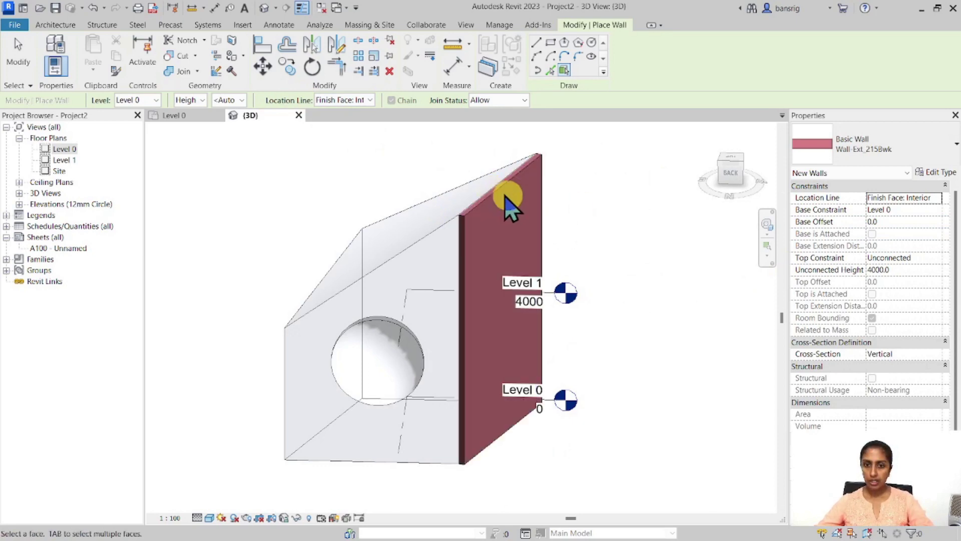
{"action": "middle_click_drag", "start_coordinate": [670, 248], "coordinate": [421, 325], "text": "shift"}
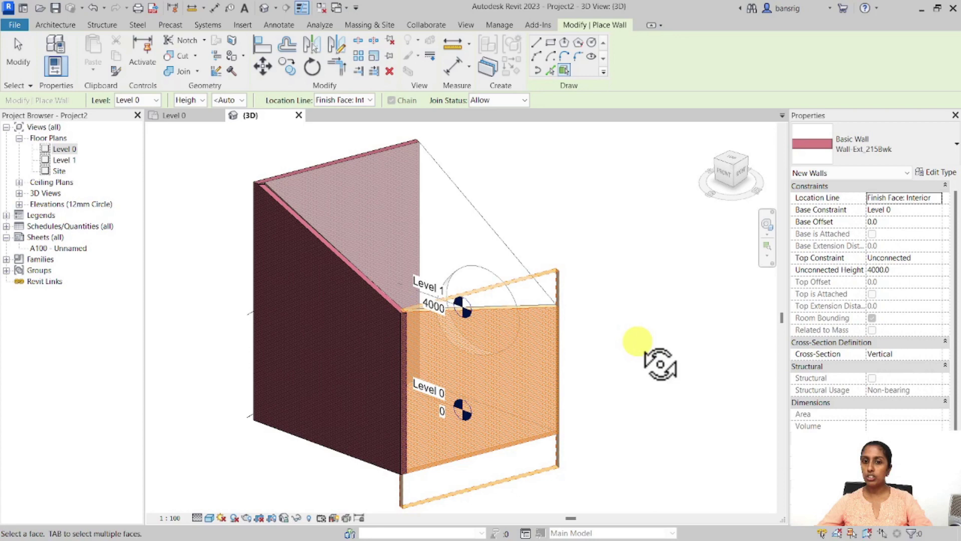
{"action": "middle_click_drag", "start_coordinate": [650, 354], "coordinate": [481, 280], "text": "shift"}
{"action": "left_click", "coordinate": [478, 273]}
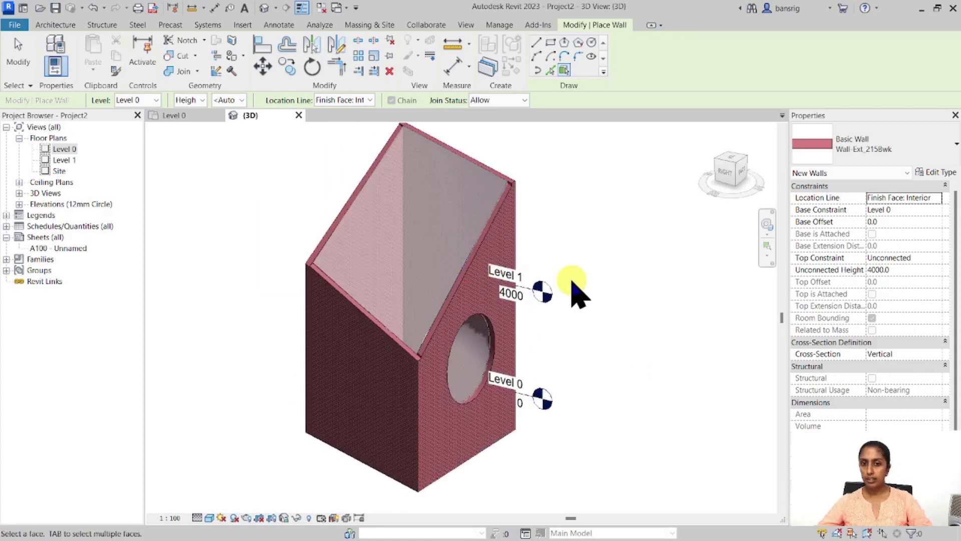
{"action": "key", "text": "Escape"}
{"action": "key", "text": "Escape"}
Examine the brick walls and the circular opening around the spherical recess from several angles.
{"action": "middle_click_drag", "start_coordinate": [622, 328], "coordinate": [511, 258], "text": "shift"}
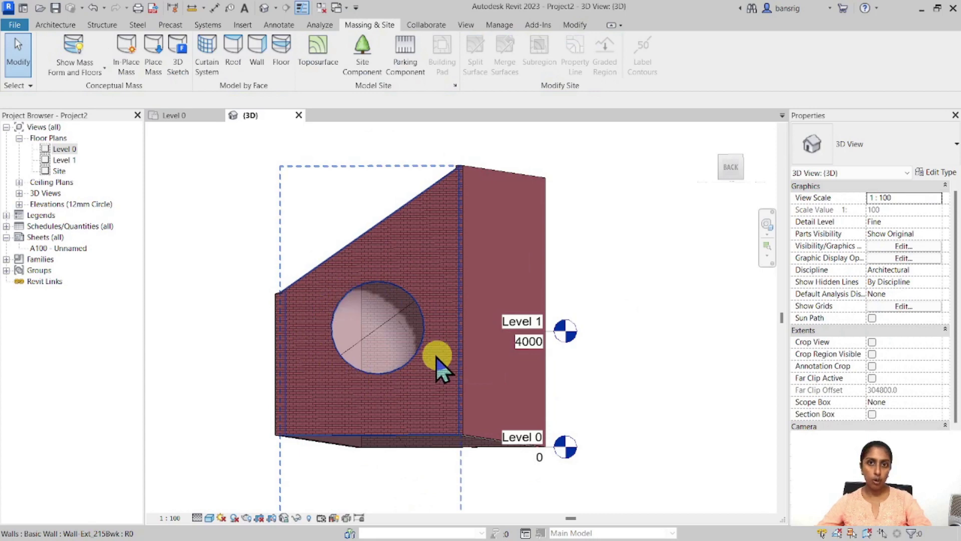
{"action": "middle_click_drag", "start_coordinate": [455, 380], "coordinate": [603, 320], "text": "shift"}
{"action": "scroll", "coordinate": [604, 320], "scroll_direction": "up", "scroll_amount": 2}
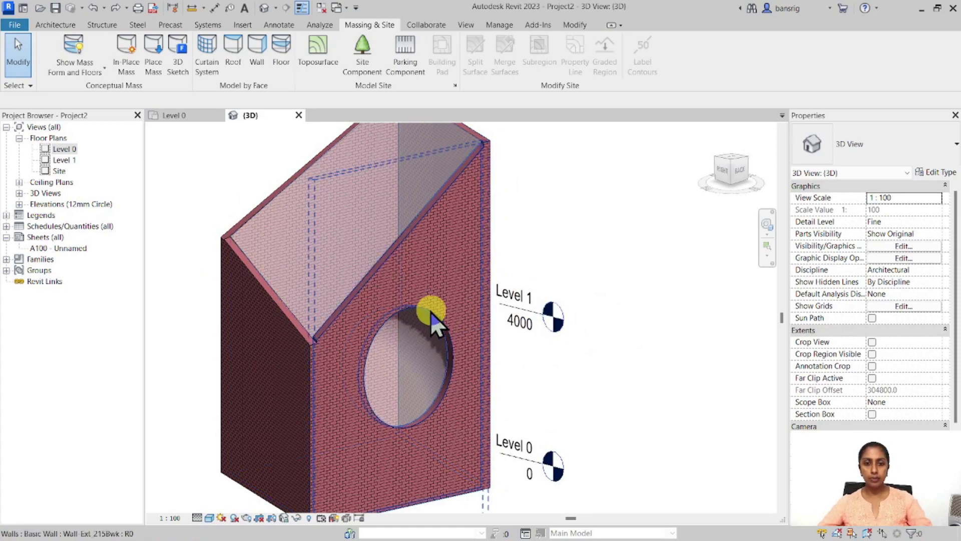
{"action": "middle_click_drag", "start_coordinate": [365, 419], "coordinate": [429, 410], "text": "shift"}
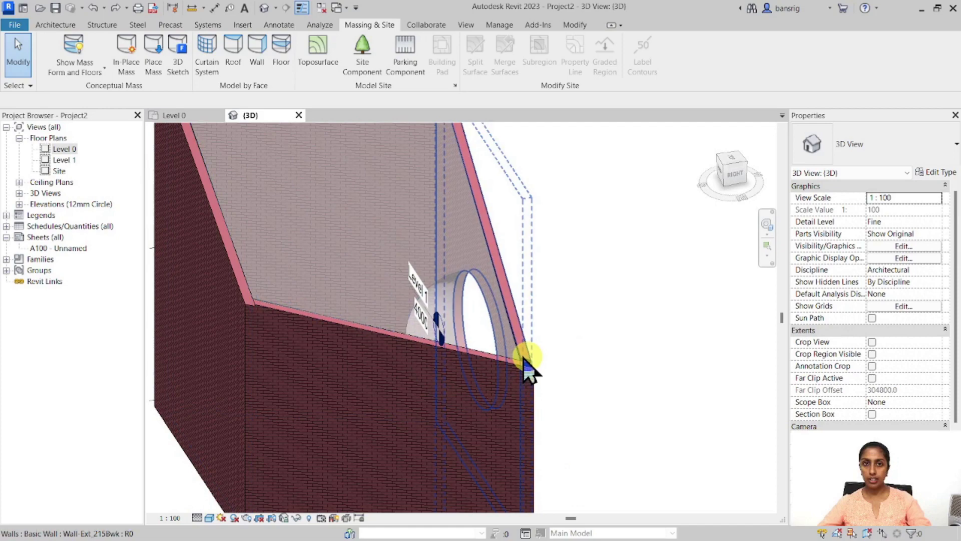
{"action": "scroll", "coordinate": [528, 371], "scroll_direction": "down", "scroll_amount": 3}
{"action": "middle_click_drag", "start_coordinate": [528, 370], "coordinate": [438, 322], "text": "shift"}
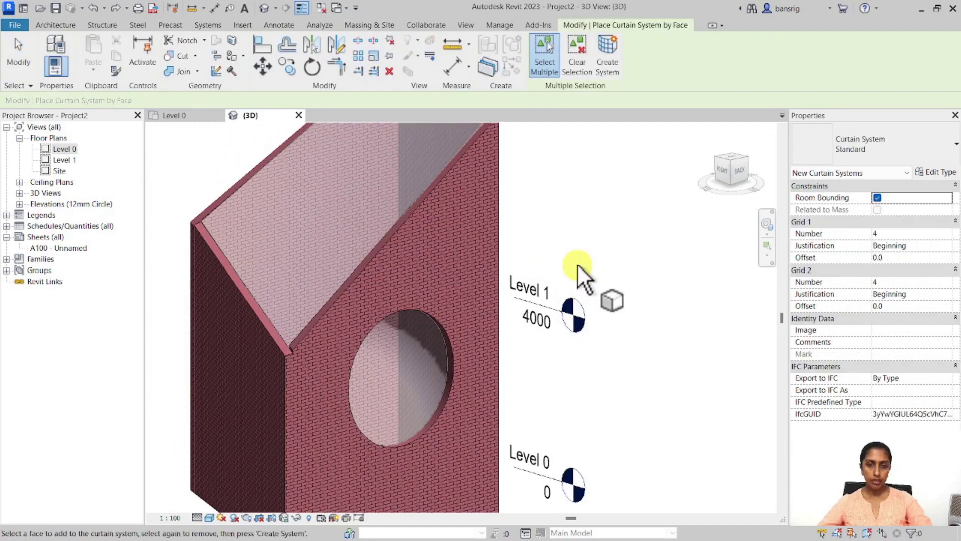
Create a Standard curtain system by face on the spherical recess of the mass.
{"action": "key", "text": "Escape"}
{"action": "left_click", "coordinate": [205, 50]}
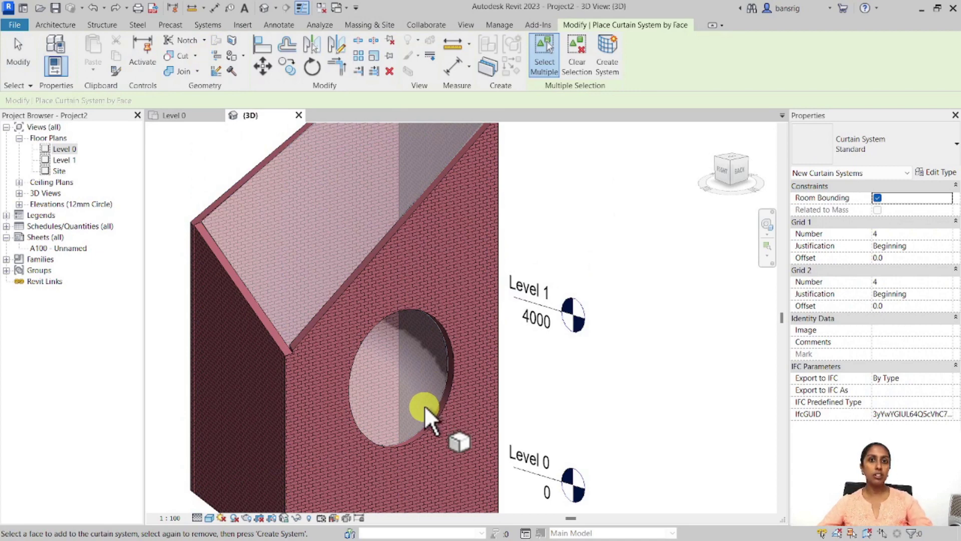
{"action": "scroll", "coordinate": [428, 403], "scroll_direction": "up", "scroll_amount": 2}
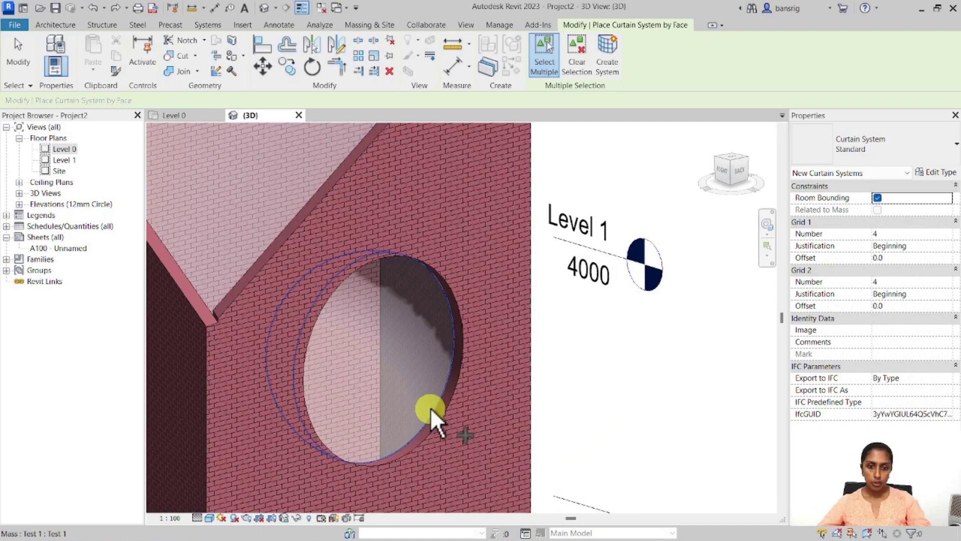
{"action": "left_click", "coordinate": [432, 413]}
{"action": "middle_click_drag", "start_coordinate": [538, 425], "coordinate": [632, 348], "text": "shift"}
{"action": "left_click", "coordinate": [606, 64]}
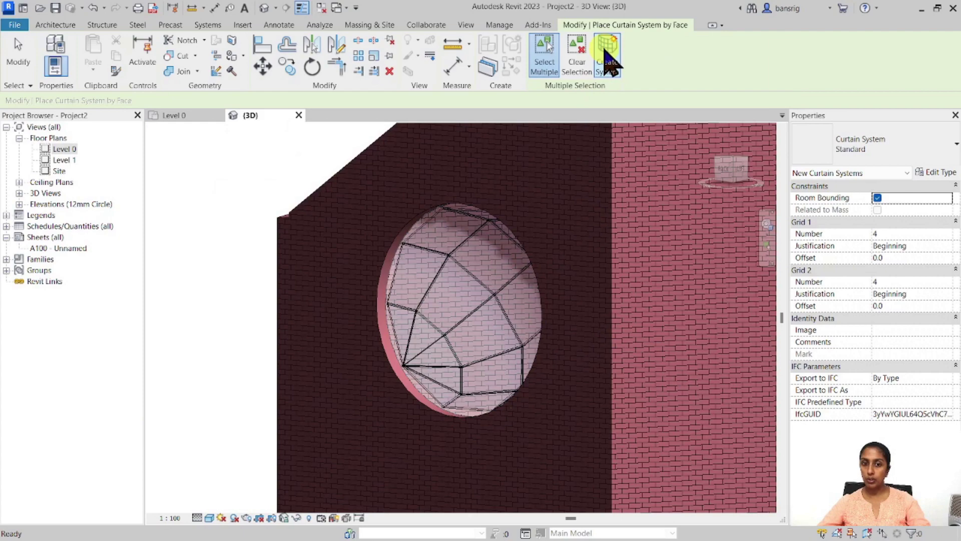
{"action": "middle_click_drag", "start_coordinate": [460, 363], "coordinate": [365, 315], "text": "shift"}
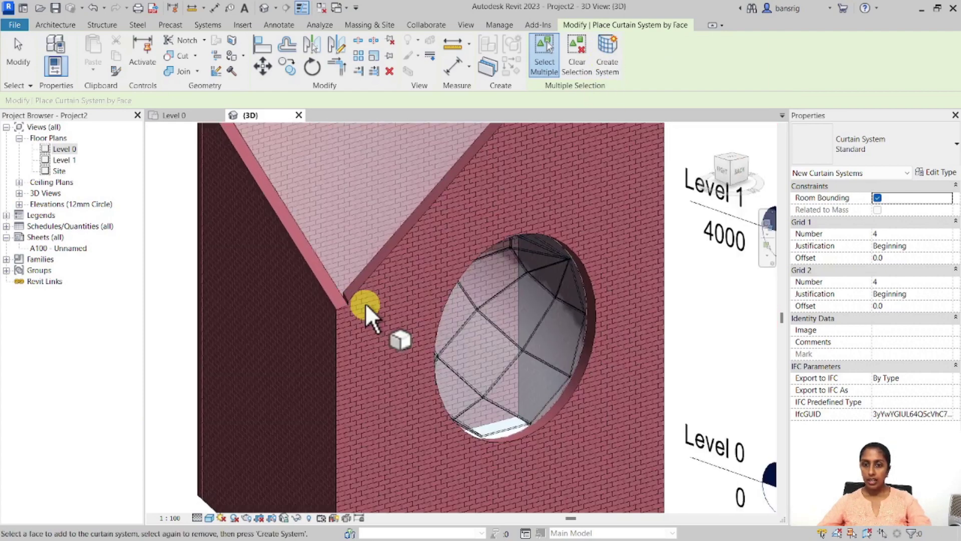
{"action": "key", "text": "Escape"}
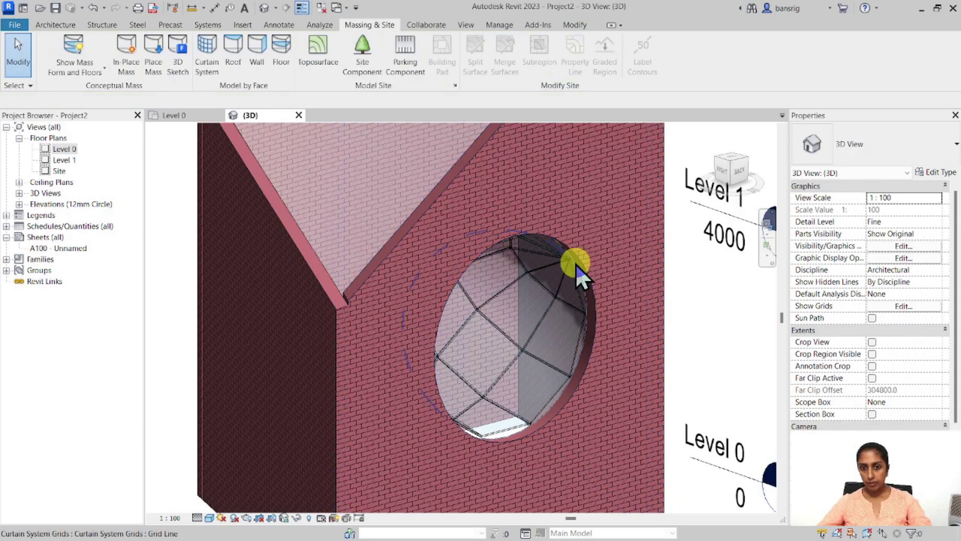
Set both the Grid 1 and Grid 2 numbers of the recess's curtain system to 10.
{"action": "left_click", "coordinate": [576, 265]}
{"action": "key", "text": "Escape"}
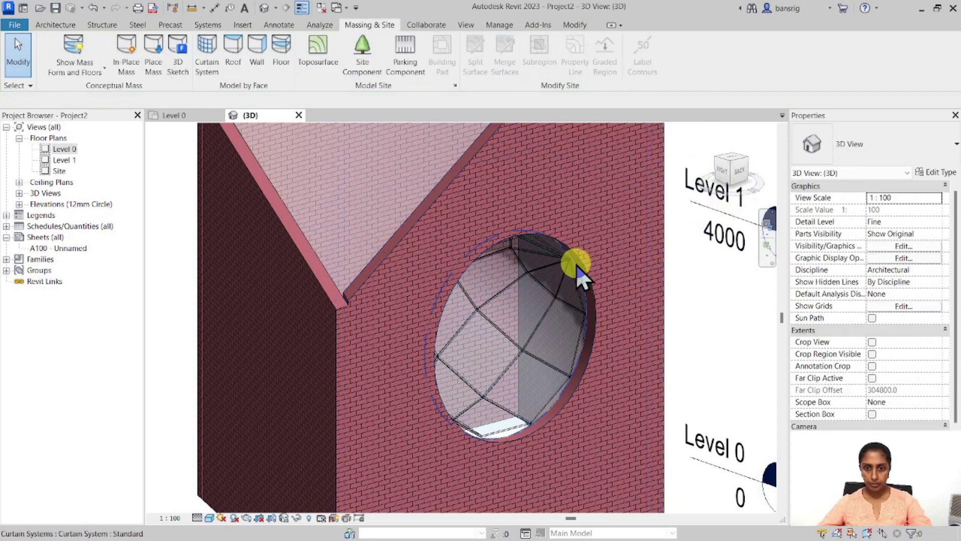
{"action": "left_click", "coordinate": [576, 266]}
{"action": "middle_click_drag", "start_coordinate": [789, 338], "coordinate": [759, 295]}
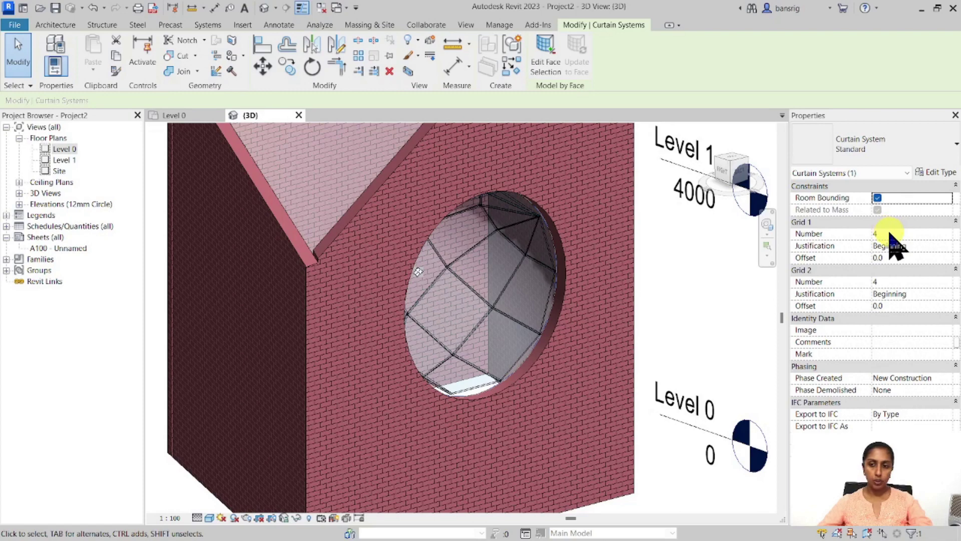
{"action": "type", "text": "10"}
{"action": "left_click", "coordinate": [897, 280]}
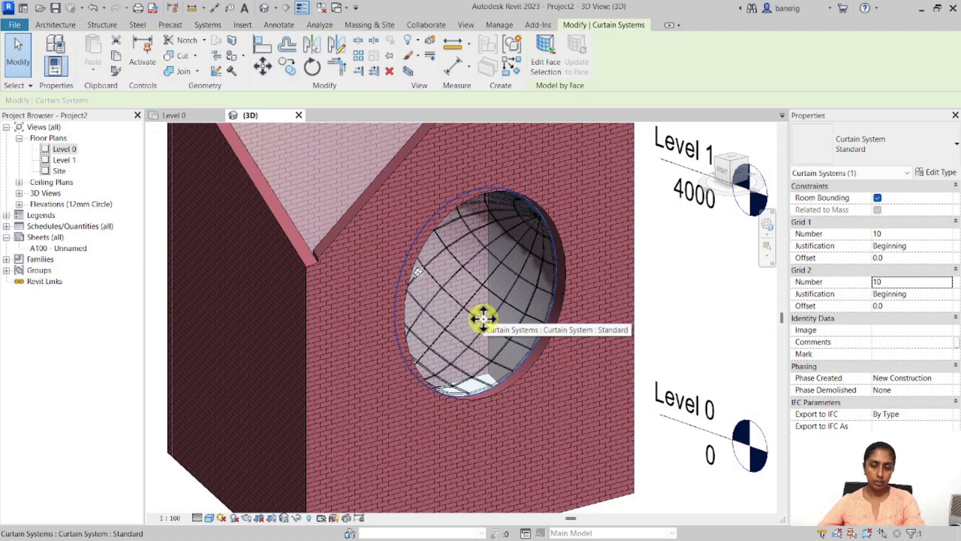
Review the curtain system's type properties, including the grid layout, spacing and mullion settings.
{"action": "left_click", "coordinate": [940, 172]}
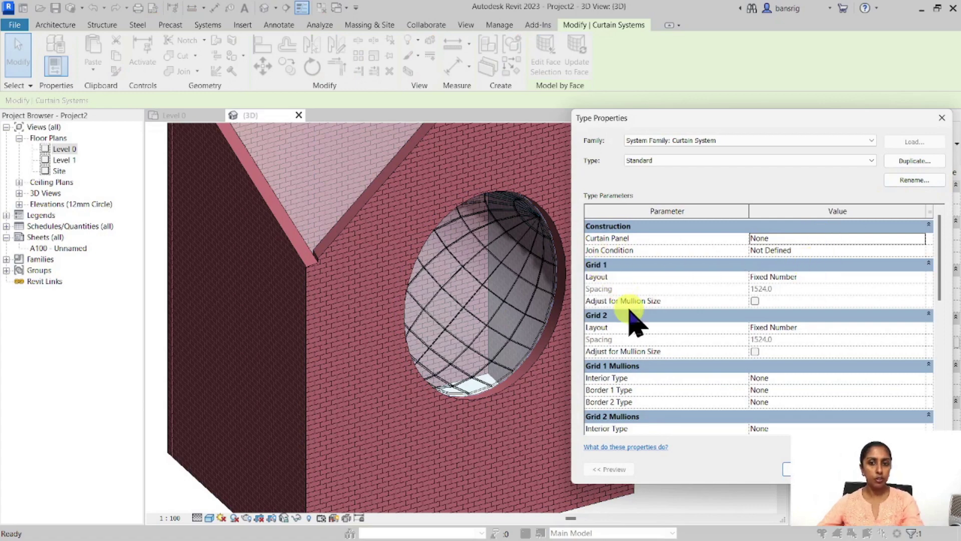
{"action": "mouse_move", "coordinate": [655, 309]}
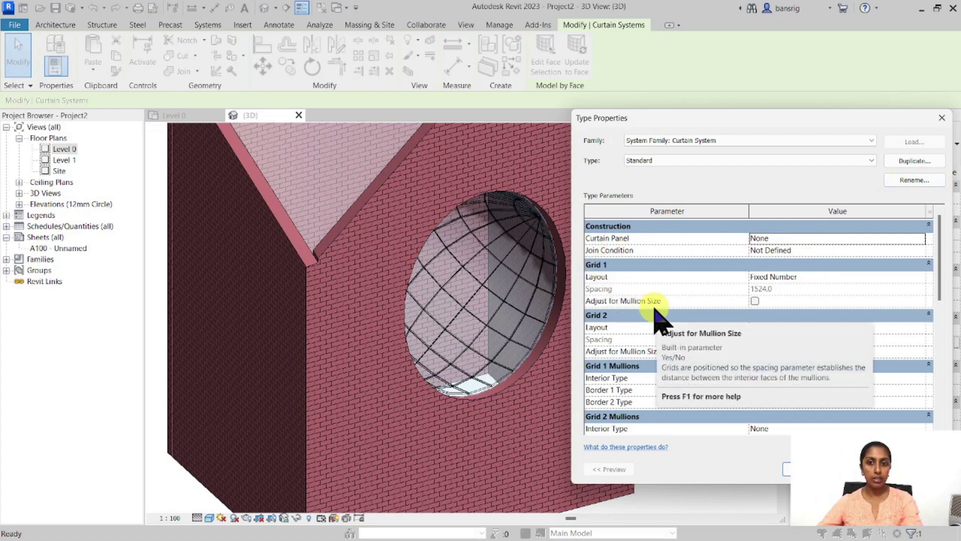
{"action": "key", "text": "alt"}
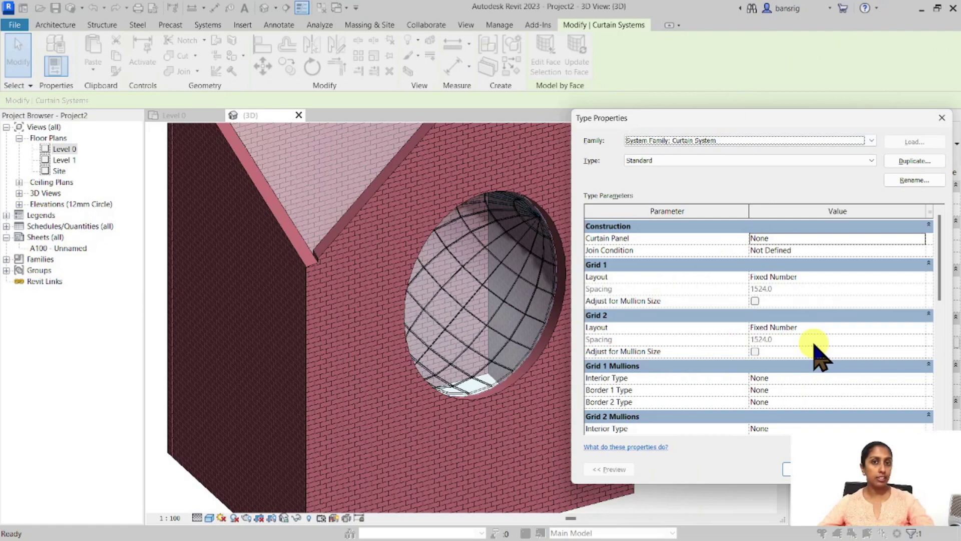
{"action": "left_click", "coordinate": [801, 469]}
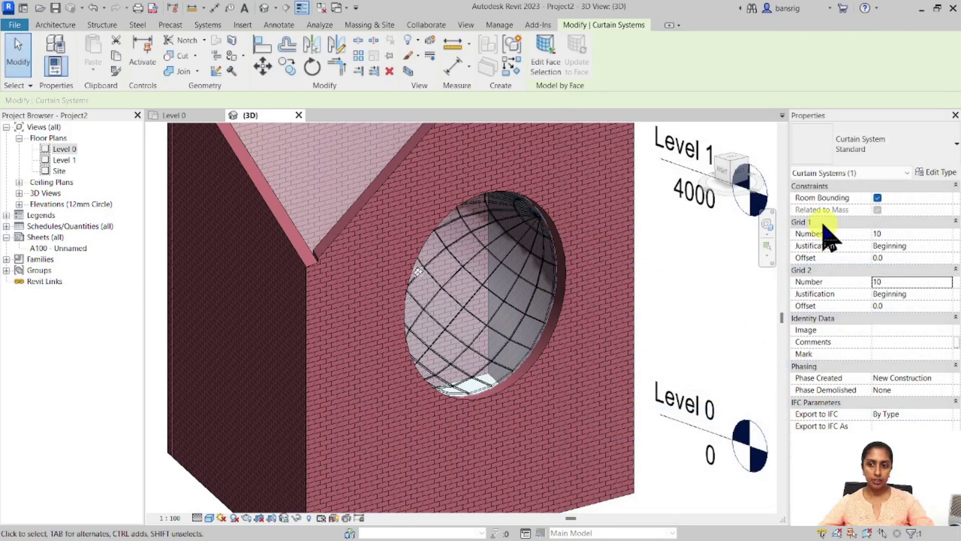
Create a roof by face of type Roof_Generic-125mm on the sloped top of the mass.
{"action": "left_click", "coordinate": [687, 326]}
{"action": "middle_click_drag", "start_coordinate": [687, 326], "coordinate": [377, 407], "text": "shift"}
{"action": "scroll", "coordinate": [378, 401], "scroll_direction": "down", "scroll_amount": 3}
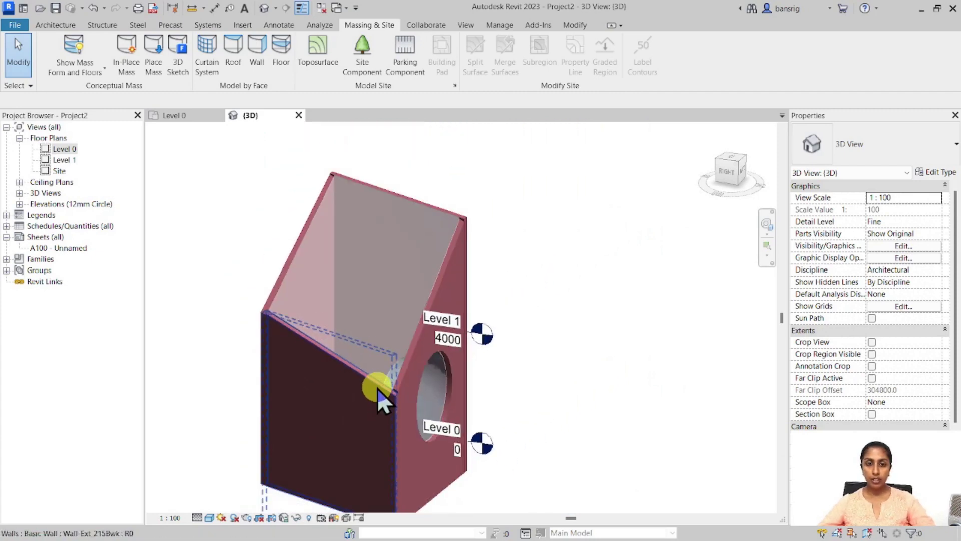
{"action": "left_click", "coordinate": [228, 55]}
{"action": "left_click", "coordinate": [866, 143]}
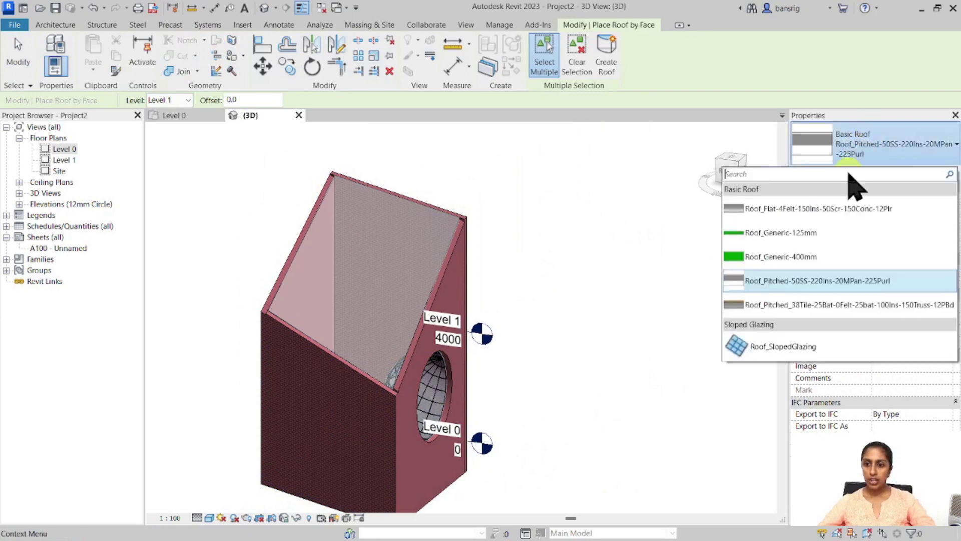
{"action": "left_click", "coordinate": [781, 233]}
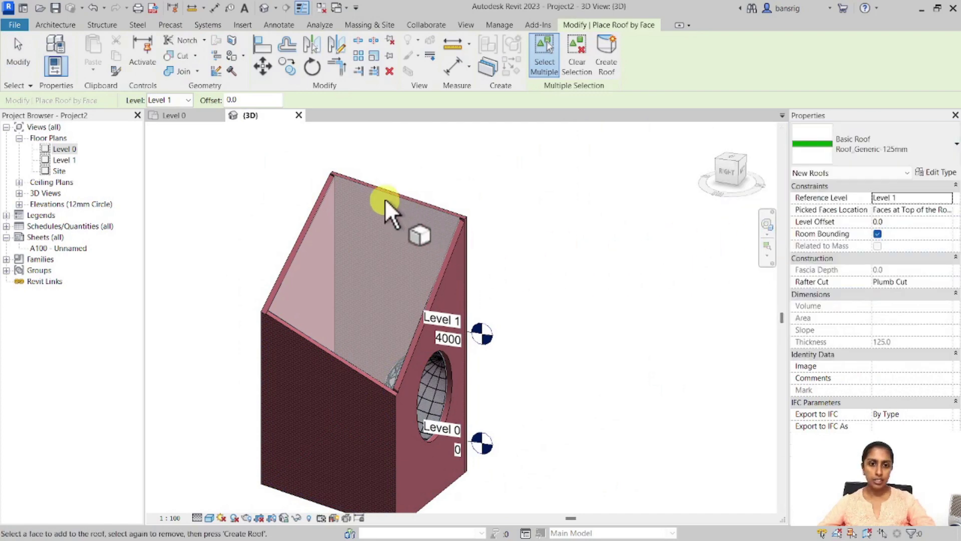
{"action": "left_click", "coordinate": [414, 208]}
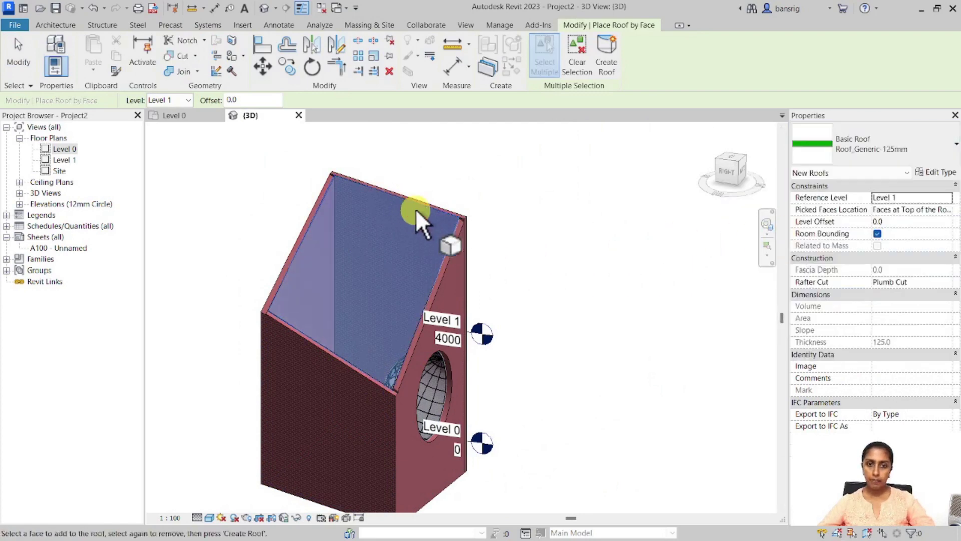
{"action": "left_click", "coordinate": [606, 62]}
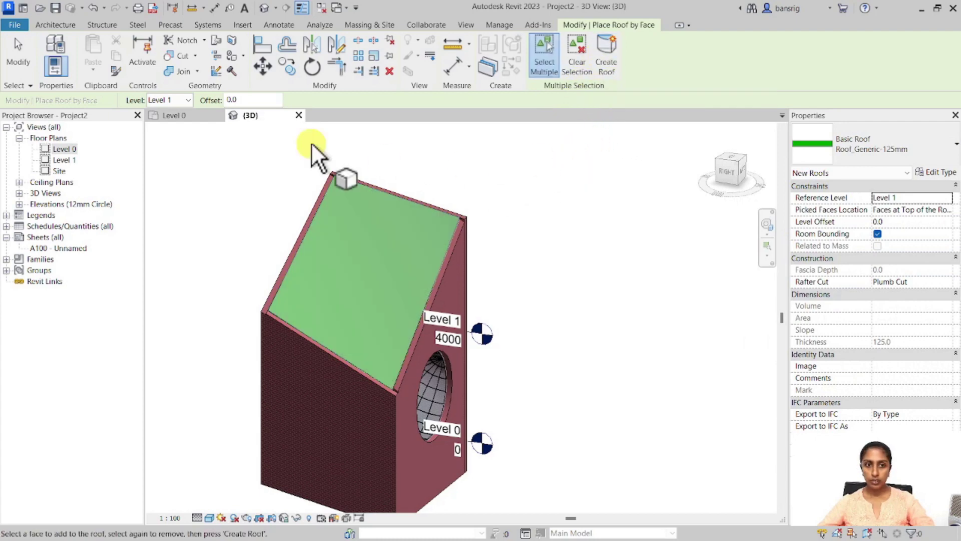
{"action": "left_click", "coordinate": [21, 65]}
{"action": "middle_click_drag", "start_coordinate": [602, 326], "coordinate": [595, 296], "text": "shift"}
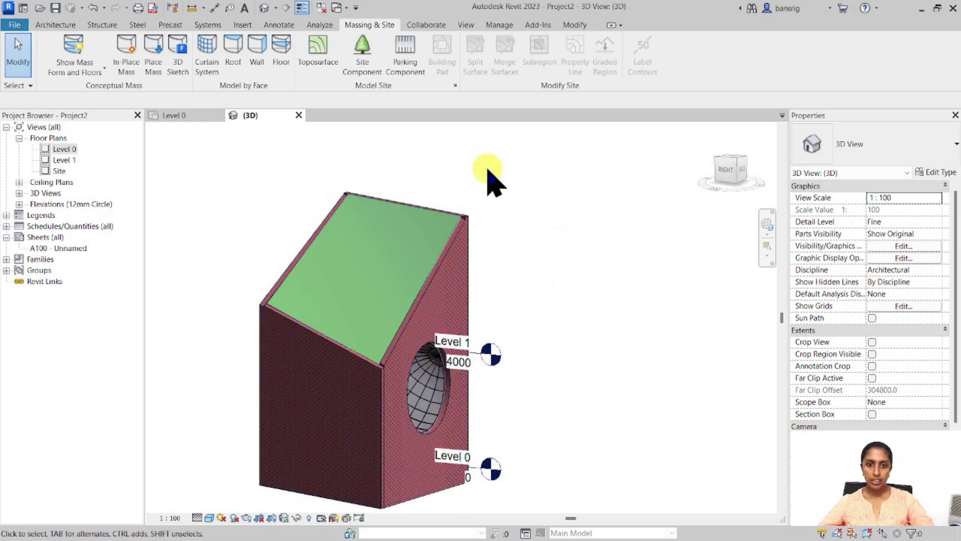
Temporarily hide the roof and open the mass for in-place editing.
{"action": "left_click", "coordinate": [451, 213]}
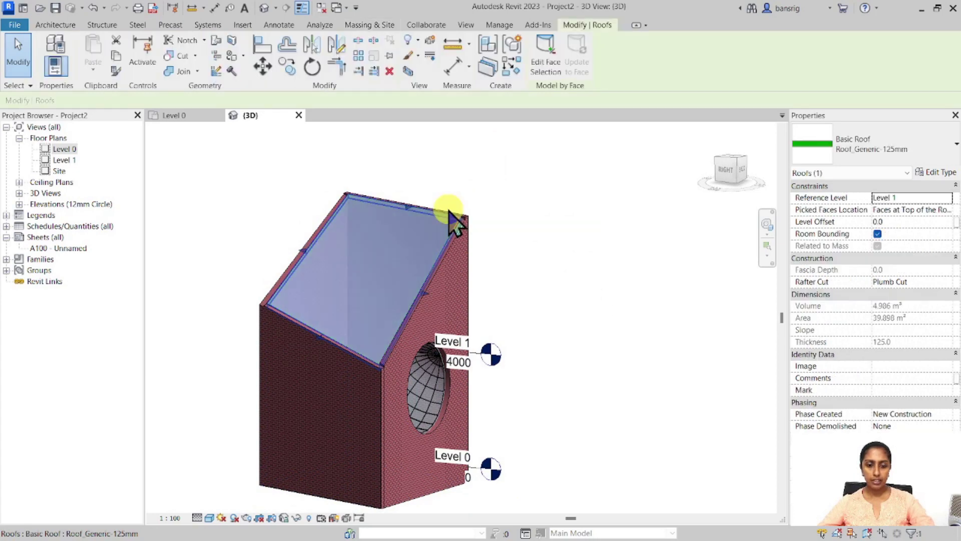
{"action": "key", "text": "h"}
{"action": "key", "text": "h"}
{"action": "left_click", "coordinate": [421, 210]}
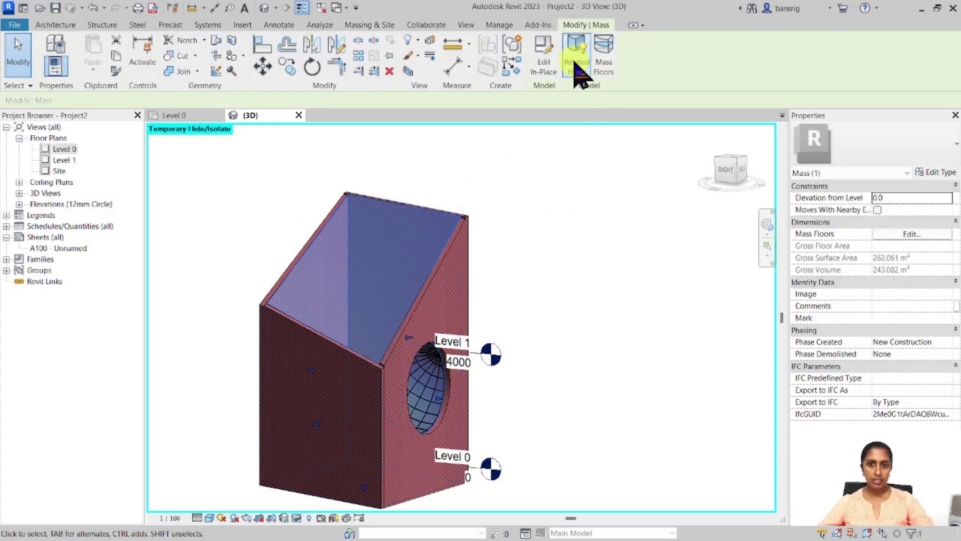
{"action": "left_click", "coordinate": [544, 65]}
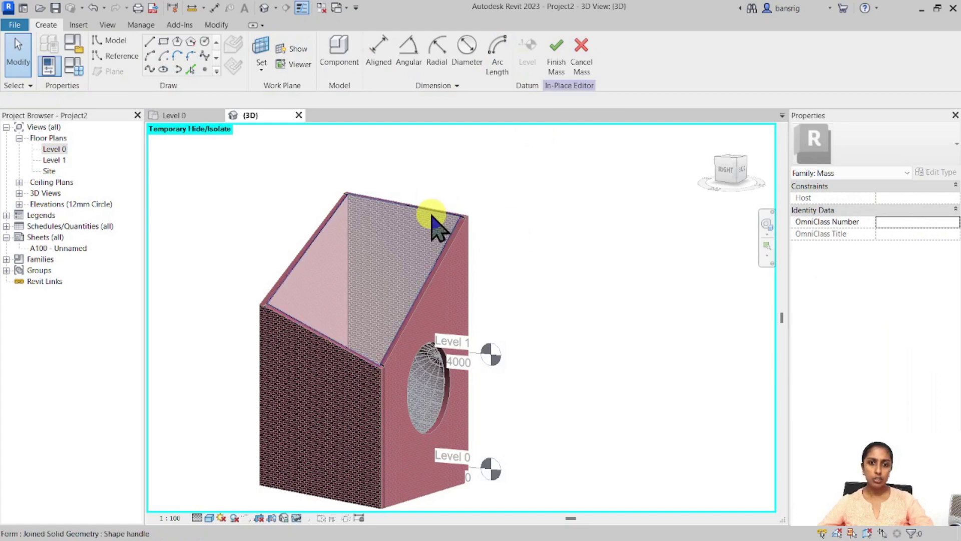
Raise the mass's sloped top face vertically above the existing walls.
{"action": "left_click", "coordinate": [358, 265]}
{"action": "left_click_drag", "start_coordinate": [366, 205], "coordinate": [365, 179]}
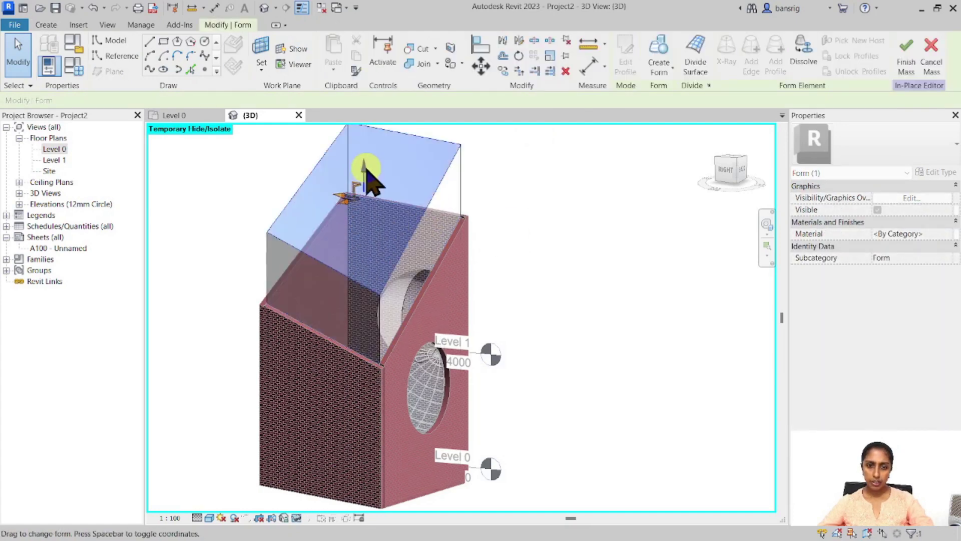
{"action": "left_click", "coordinate": [547, 258]}
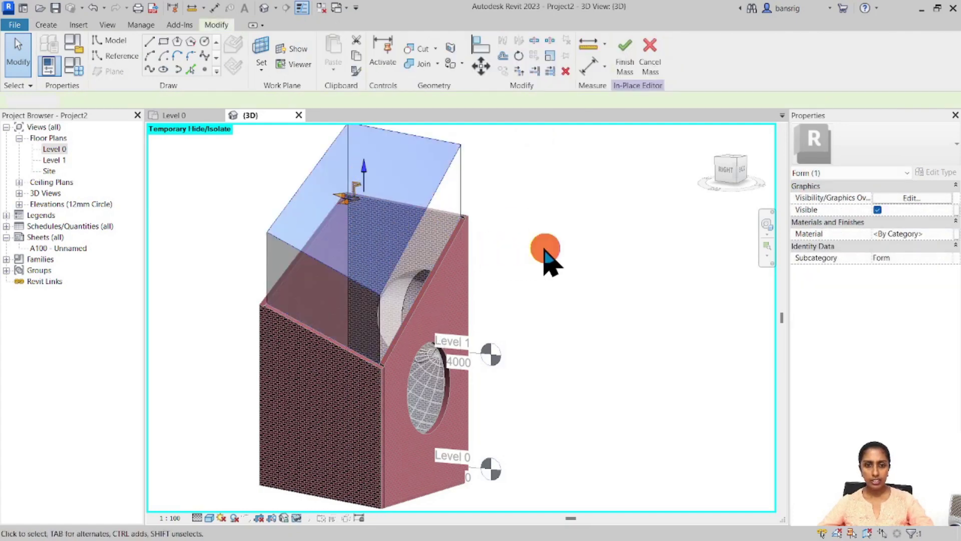
Lower two corners of the mass's top face to reshape its slope and finish the mass.
{"action": "left_click", "coordinate": [268, 239]}
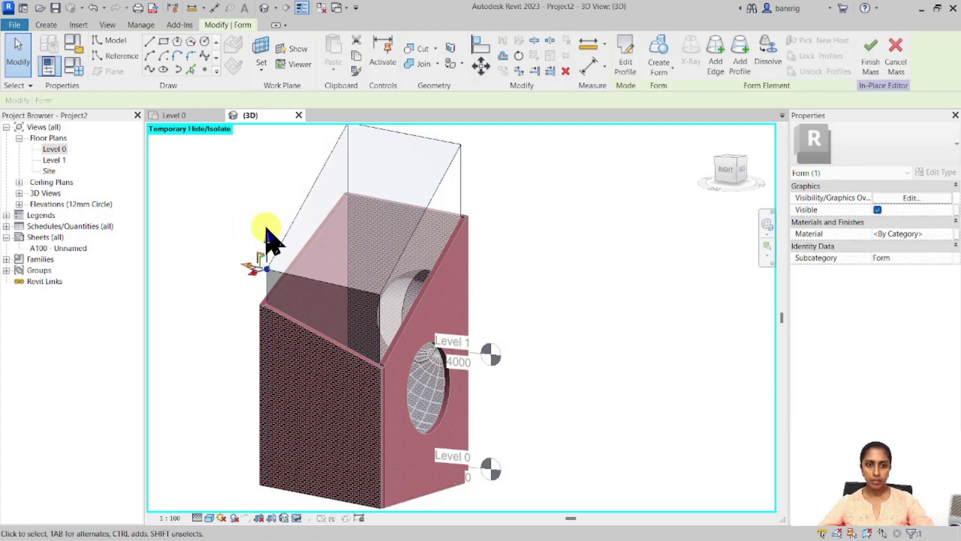
{"action": "left_click", "coordinate": [460, 145]}
{"action": "left_click", "coordinate": [481, 160]}
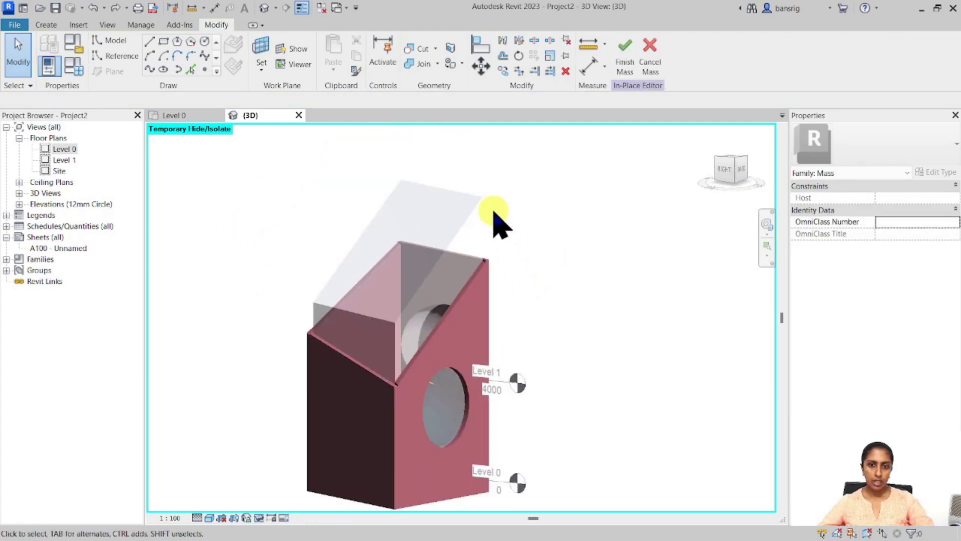
{"action": "scroll", "coordinate": [489, 200], "scroll_direction": "up", "scroll_amount": 2}
{"action": "left_click", "coordinate": [480, 195]}
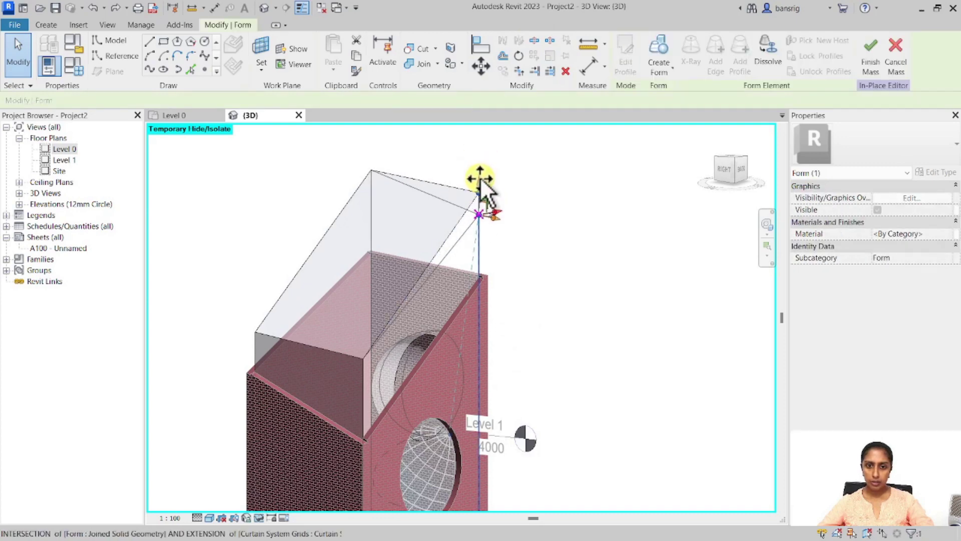
{"action": "left_click", "coordinate": [571, 236]}
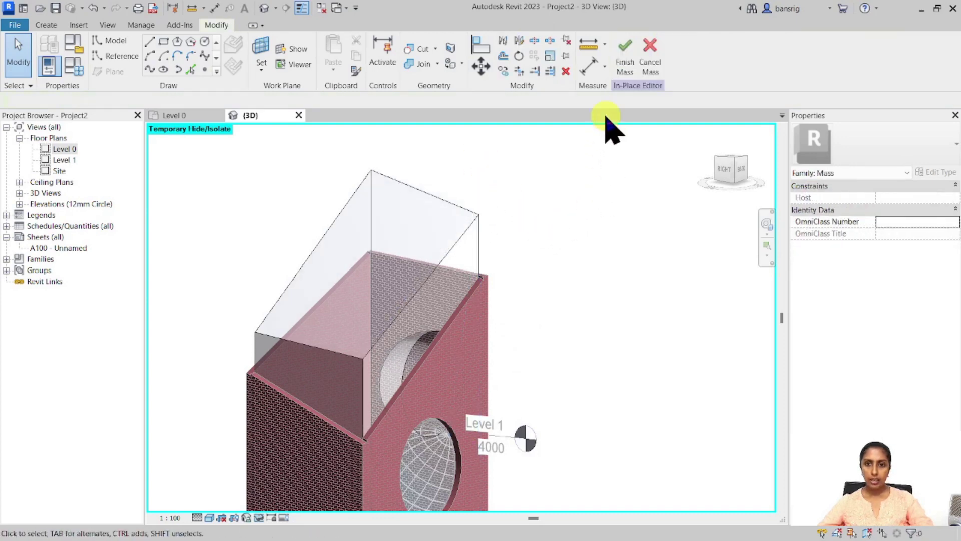
{"action": "left_click", "coordinate": [622, 55]}
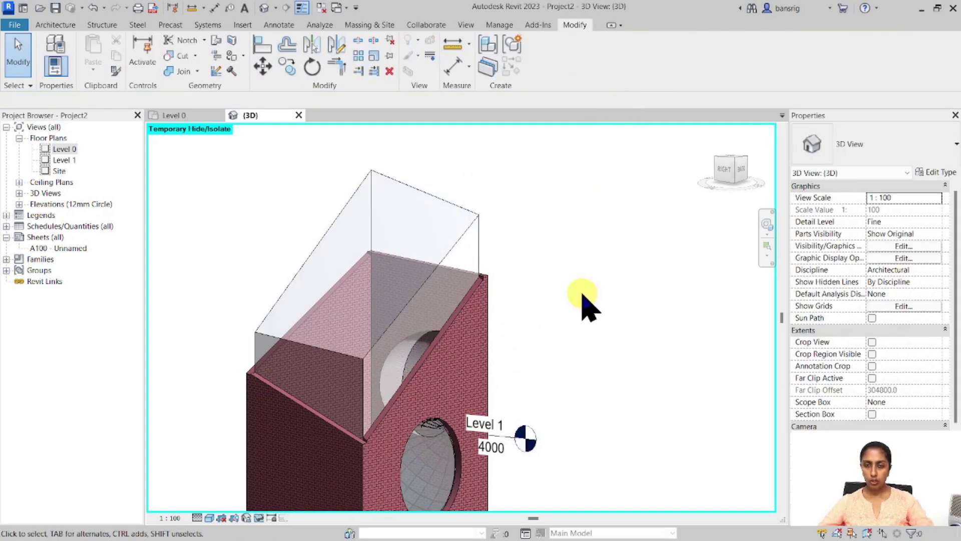
Select all four brick walls together and update them to the modified mass faces.
{"action": "scroll", "coordinate": [584, 300], "scroll_direction": "down", "scroll_amount": 2}
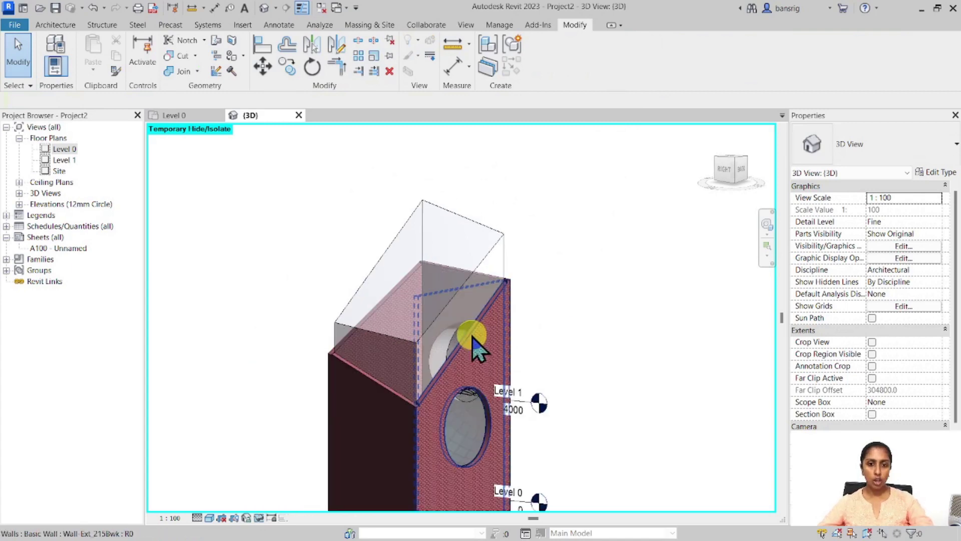
{"action": "key", "text": "Tab"}
{"action": "left_click", "coordinate": [469, 340]}
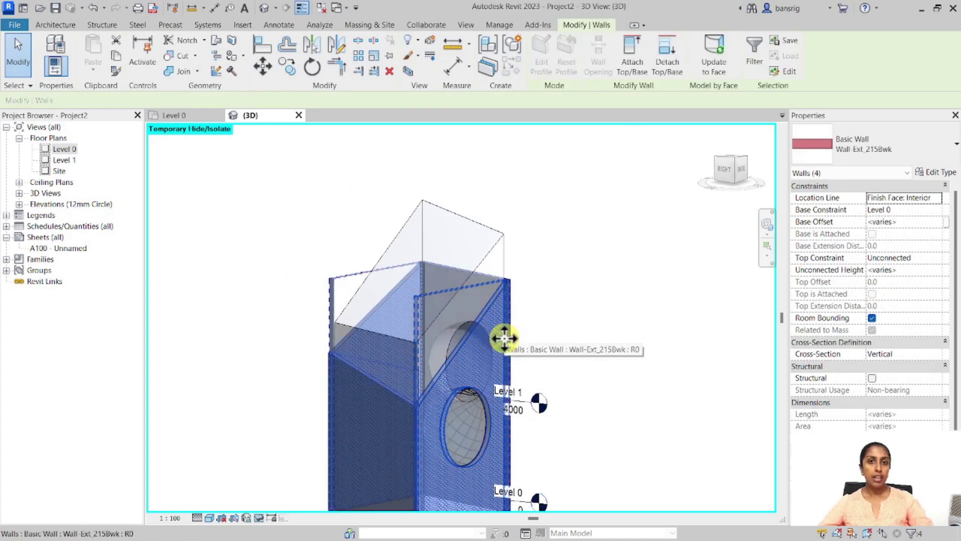
{"action": "left_click", "coordinate": [713, 68]}
{"action": "left_click", "coordinate": [638, 266]}
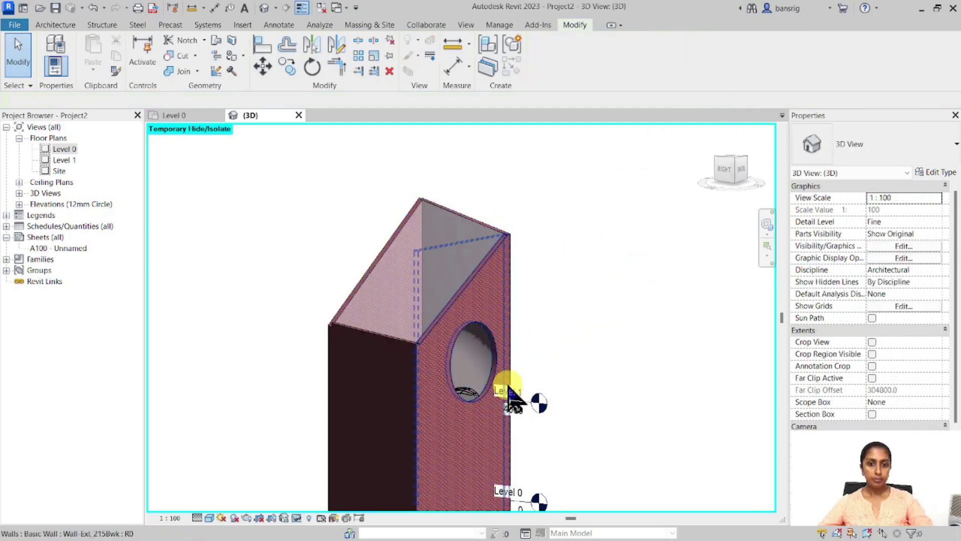
Update the curtain system to the moved spherical recess face.
{"action": "left_click", "coordinate": [477, 398]}
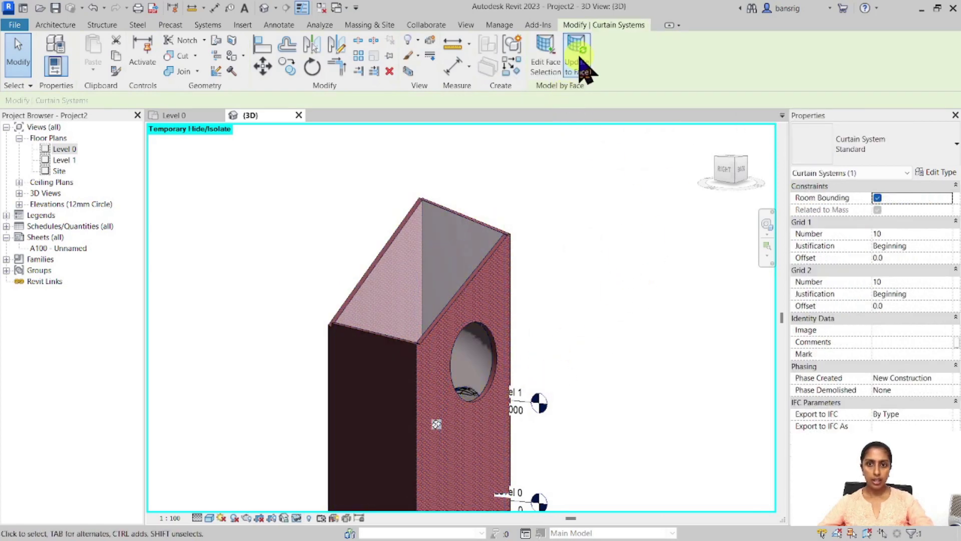
{"action": "left_click", "coordinate": [580, 59]}
{"action": "left_click", "coordinate": [616, 341]}
{"action": "mouse_move", "coordinate": [620, 352]}
{"action": "middle_mouse_down", "text": "shift"}
{"action": "mouse_move", "coordinate": [344, 421]}
{"action": "mouse_move", "coordinate": [446, 436]}
{"action": "mouse_move", "coordinate": [658, 394]}
{"action": "middle_mouse_up", "text": "shift"}
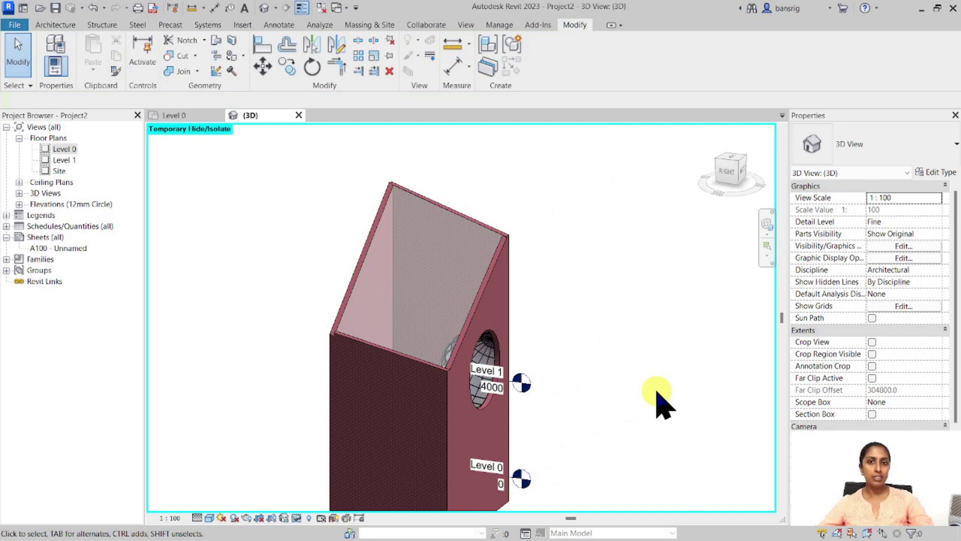
Update the sloped roof to the mass's modified top face.
{"action": "scroll", "coordinate": [576, 275], "scroll_direction": "down", "scroll_amount": 2}
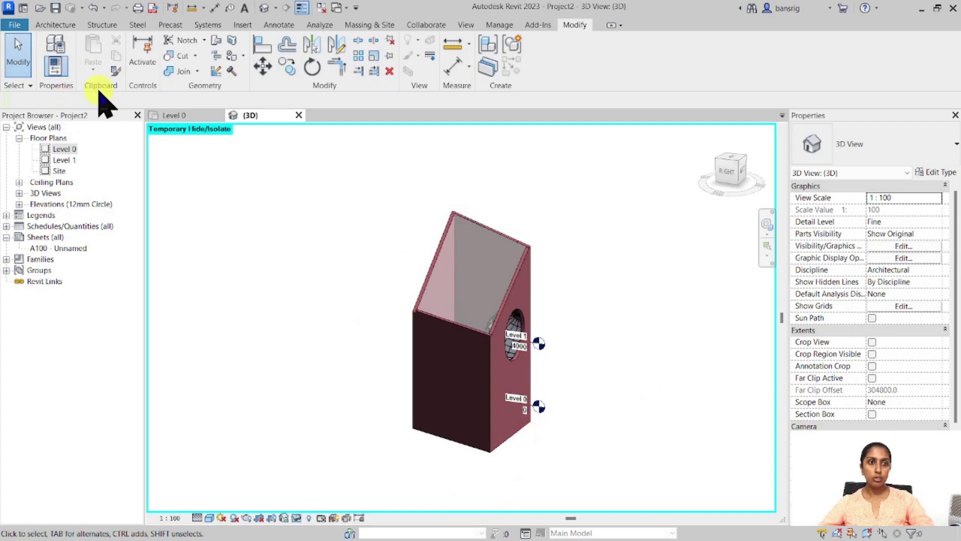
{"action": "left_click", "coordinate": [325, 191]}
{"action": "left_click", "coordinate": [476, 270]}
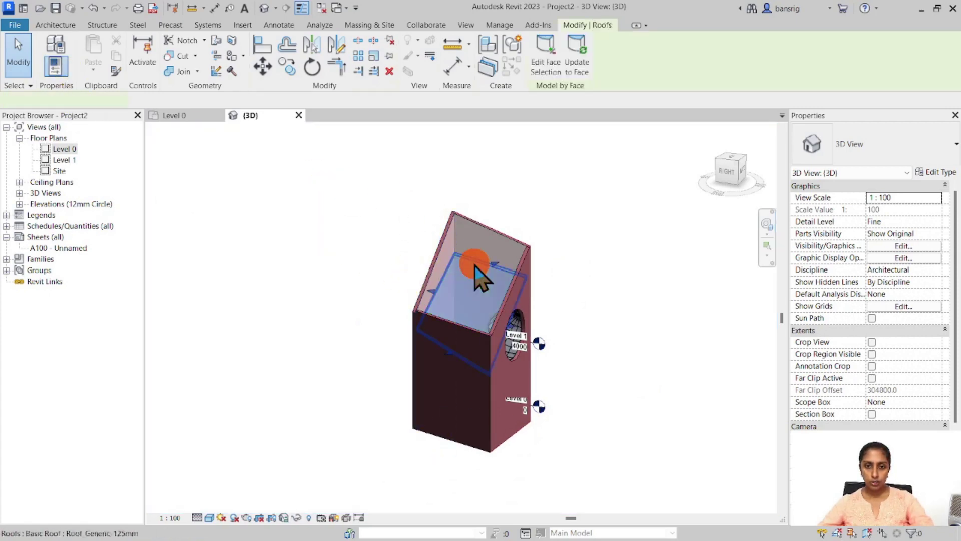
{"action": "left_click", "coordinate": [576, 65]}
{"action": "left_click", "coordinate": [601, 311]}
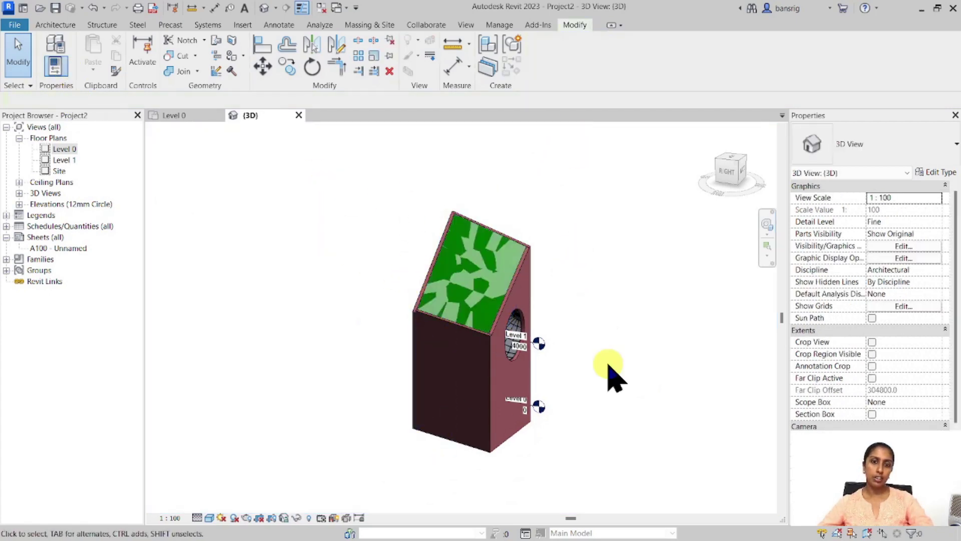
{"action": "middle_click_drag", "start_coordinate": [572, 428], "coordinate": [505, 445], "text": "shift"}
Cut a building section across the middle of the walls from the Level 0 plan and open its section view.
{"action": "double_click", "coordinate": [66, 149]}
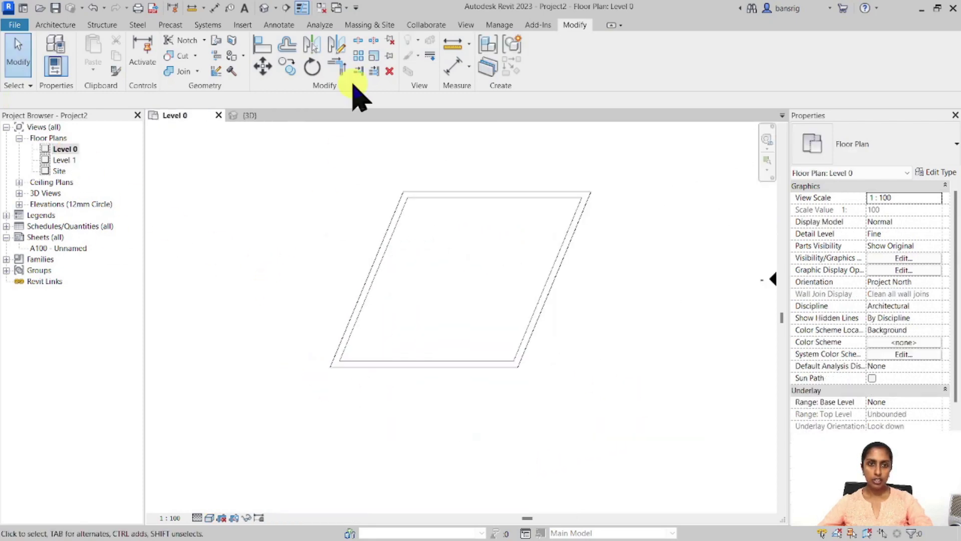
{"action": "left_click", "coordinate": [286, 8]}
{"action": "left_click", "coordinate": [468, 158]}
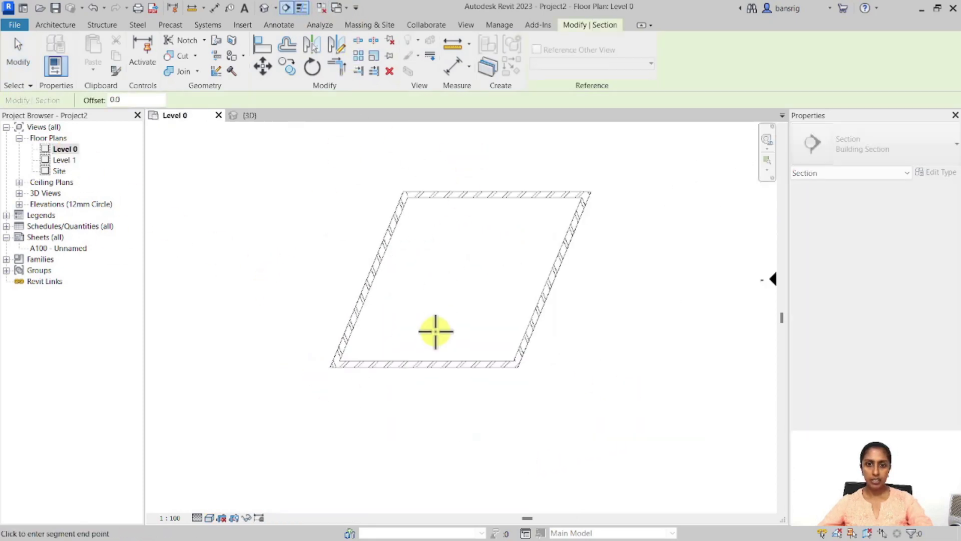
{"action": "left_click", "coordinate": [423, 415]}
{"action": "key", "text": "Escape"}
{"action": "double_click", "coordinate": [488, 140]}
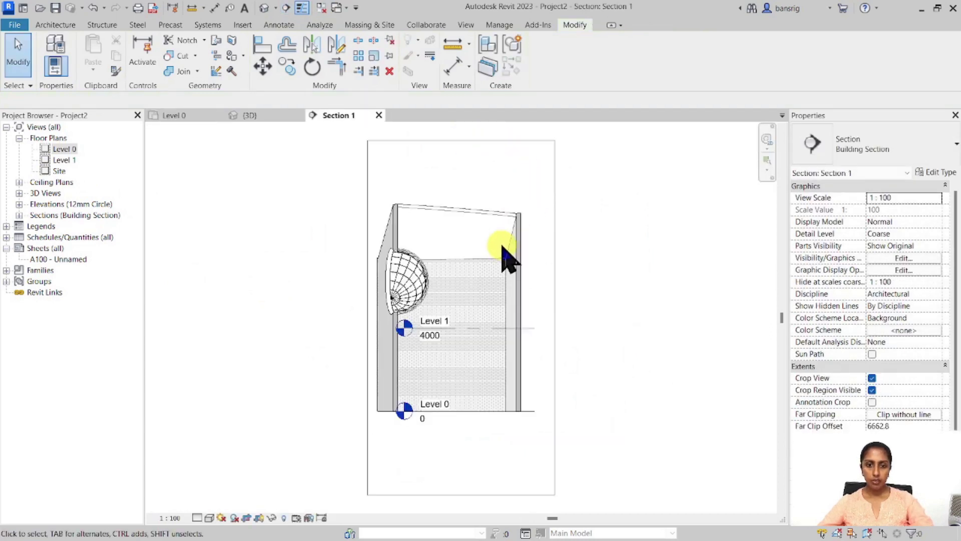
{"action": "scroll", "coordinate": [501, 369], "scroll_direction": "up", "scroll_amount": 2}
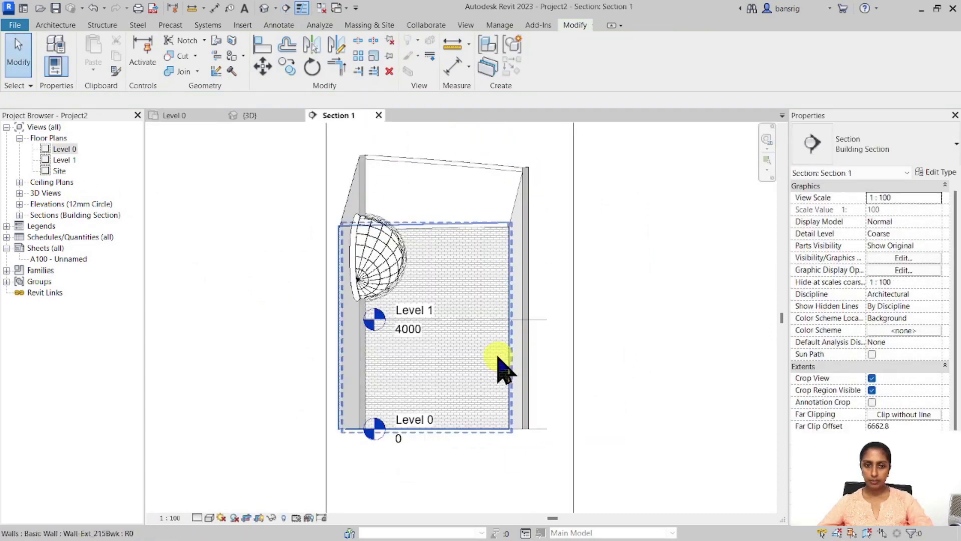
Maximize the 3D extents of the Level 0 and Level 1 datums in the section view.
{"action": "left_click", "coordinate": [549, 319]}
{"action": "right_click", "coordinate": [525, 321]}
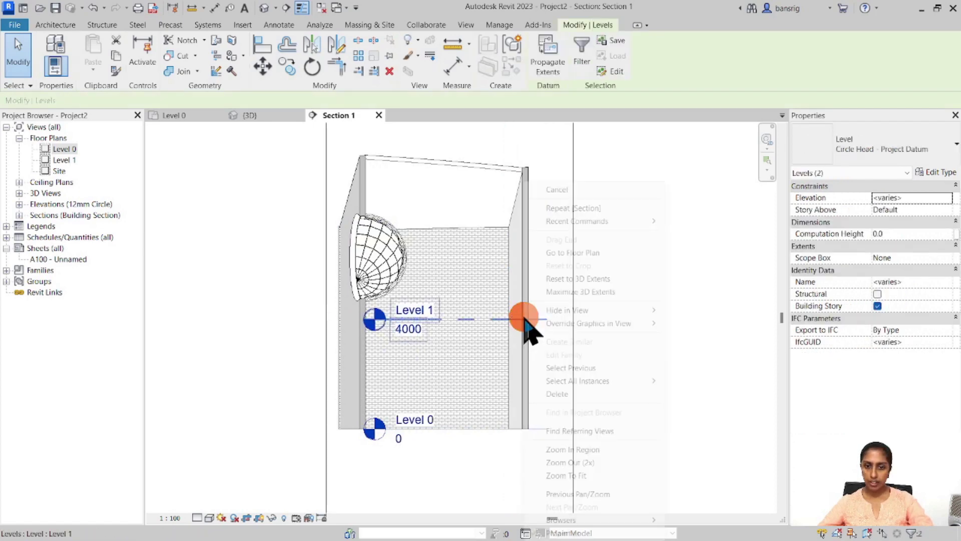
{"action": "left_click", "coordinate": [581, 291]}
{"action": "key", "text": "Escape"}
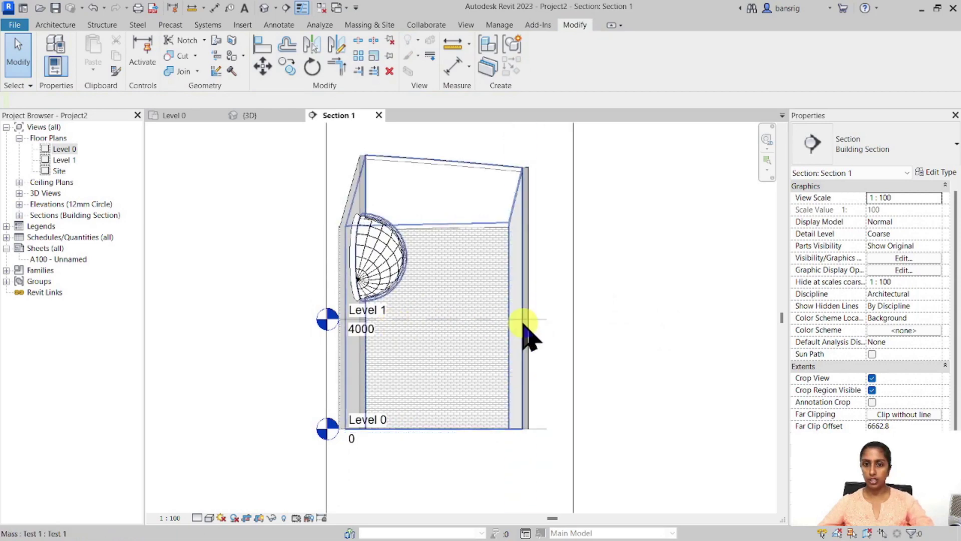
Copy the Level 1 datum about 3100 mm upward to create another level.
{"action": "left_click", "coordinate": [548, 319]}
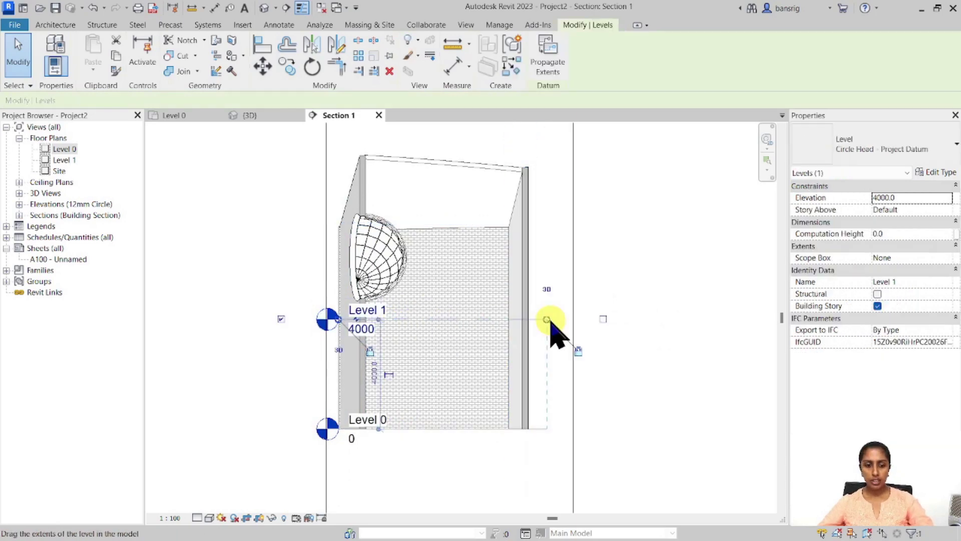
{"action": "key", "text": "o"}
{"action": "left_click", "coordinate": [544, 428]}
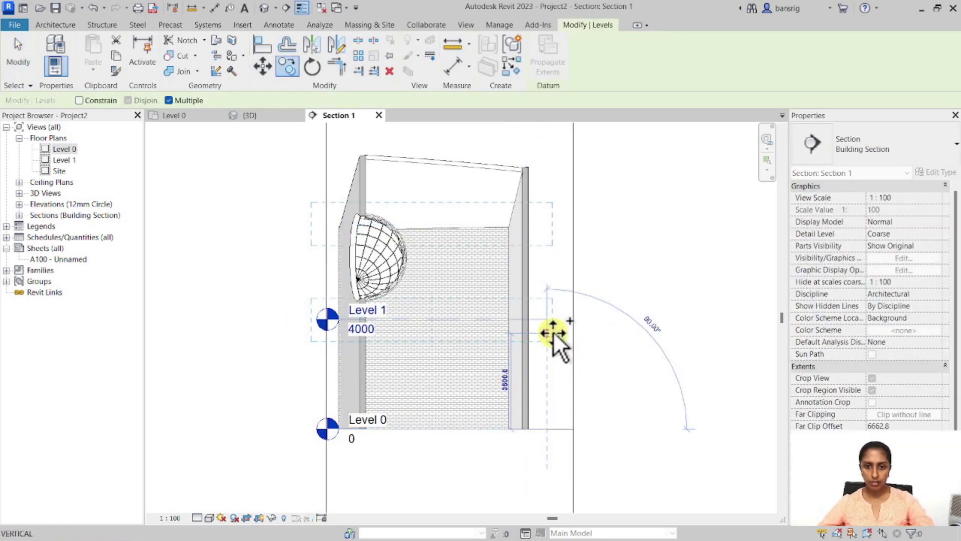
{"action": "left_click", "coordinate": [553, 345]}
{"action": "key", "text": "Escape"}
{"action": "key", "text": "Escape"}
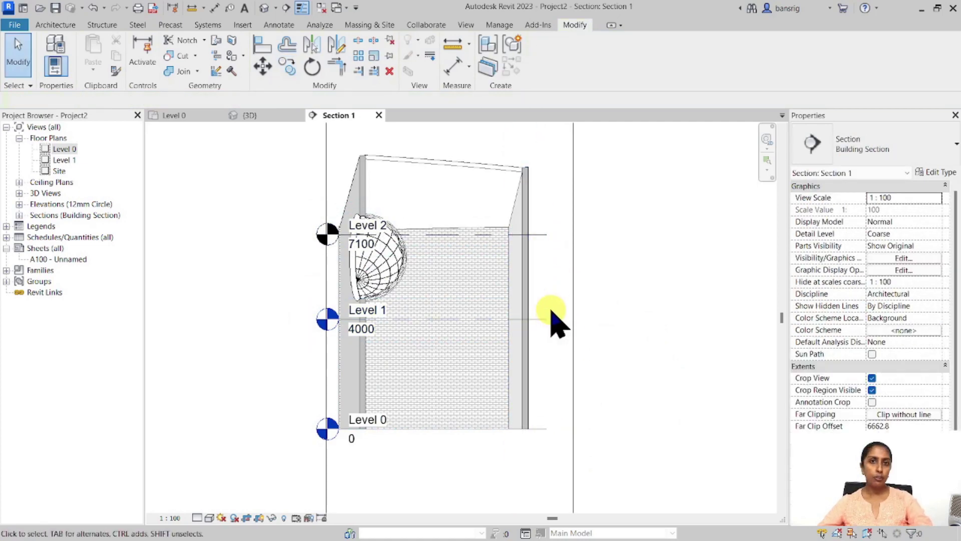
Set Level 2's elevation to 6000 in the 3D view.
{"action": "left_click", "coordinate": [264, 8]}
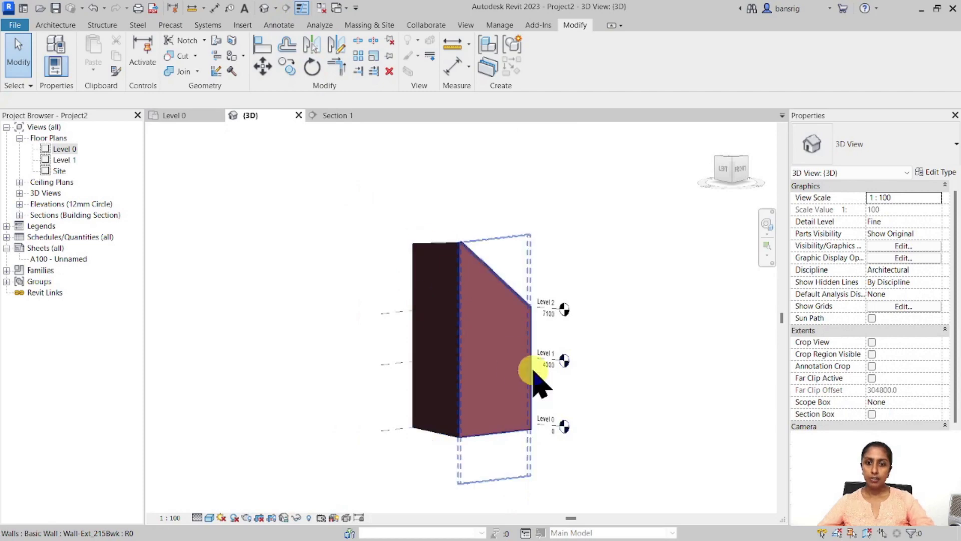
{"action": "middle_click_drag", "start_coordinate": [618, 350], "coordinate": [429, 365], "text": "shift"}
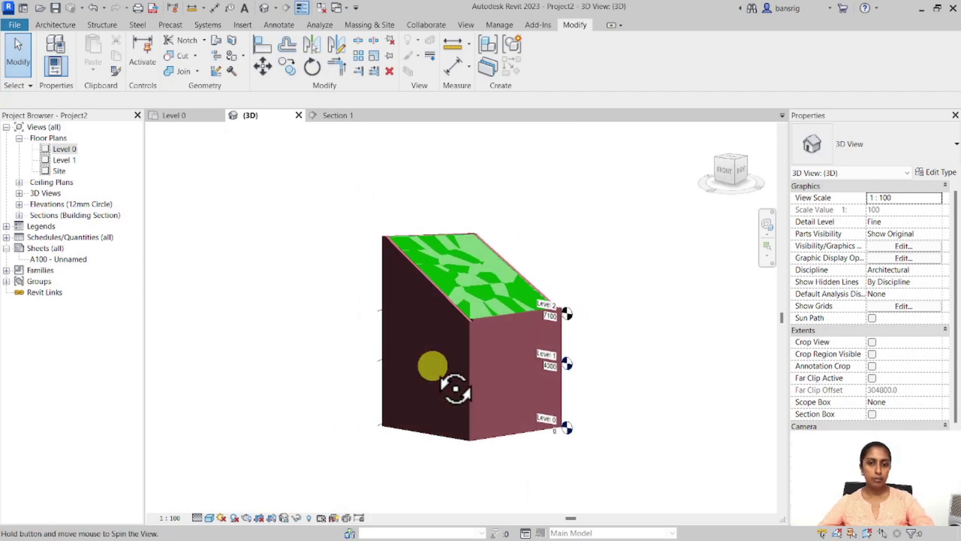
{"action": "left_click", "coordinate": [577, 315]}
{"action": "middle_click_drag", "start_coordinate": [608, 387], "coordinate": [698, 320], "text": "shift"}
{"action": "scroll", "coordinate": [562, 326], "scroll_direction": "up", "scroll_amount": 3}
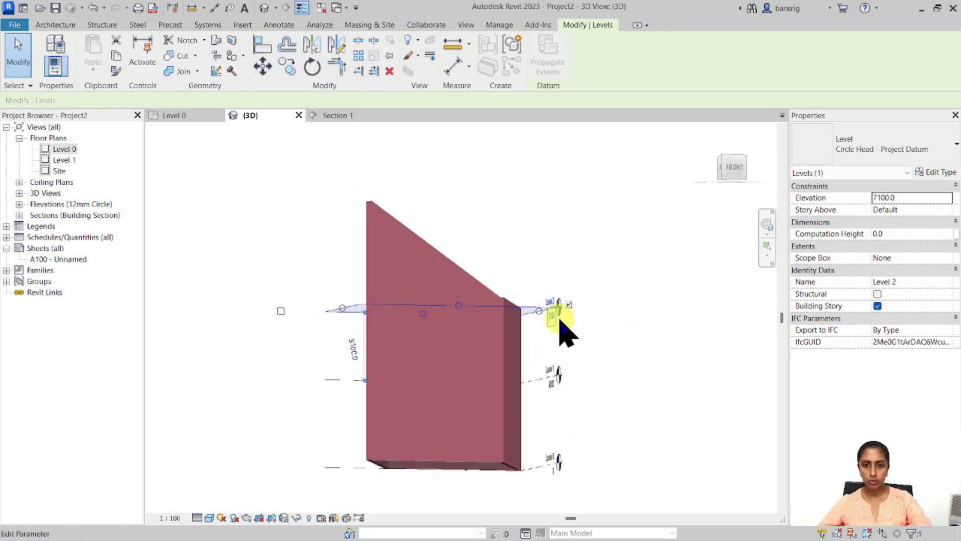
{"action": "left_click", "coordinate": [553, 319]}
{"action": "type", "text": "600"}
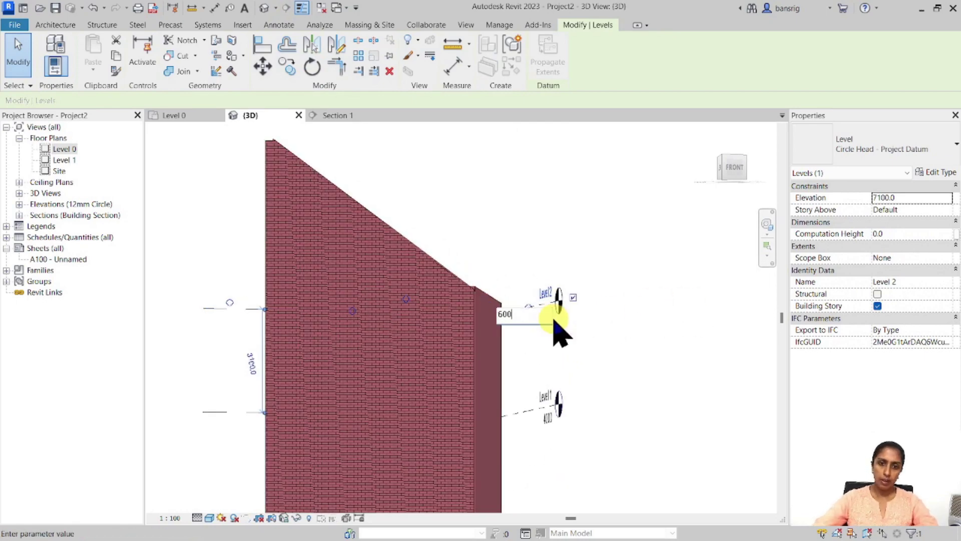
{"action": "type", "text": "0"}
{"action": "key", "text": "Return"}
{"action": "left_click", "coordinate": [576, 244]}
{"action": "scroll", "coordinate": [621, 250], "scroll_direction": "down", "scroll_amount": 2}
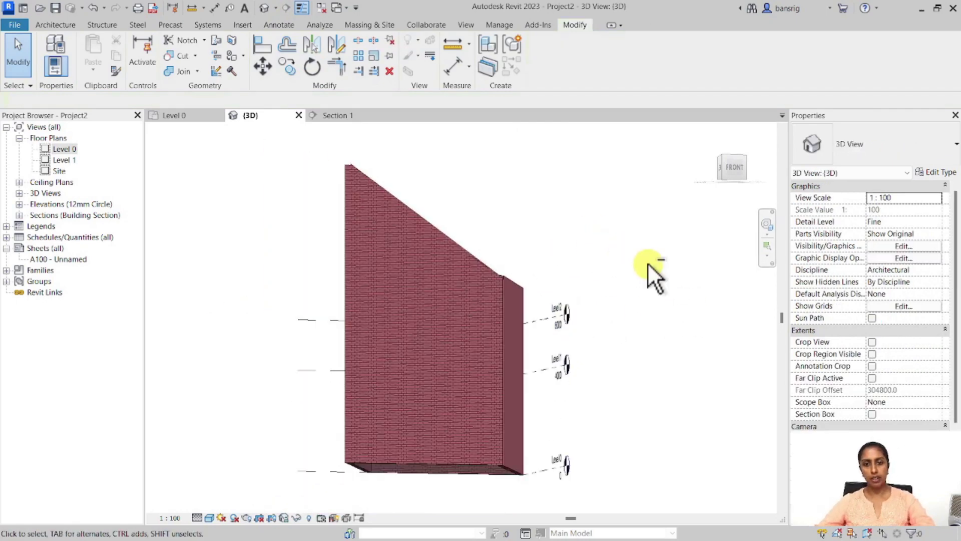
{"action": "middle_click_drag", "start_coordinate": [648, 263], "coordinate": [576, 332], "text": "shift"}
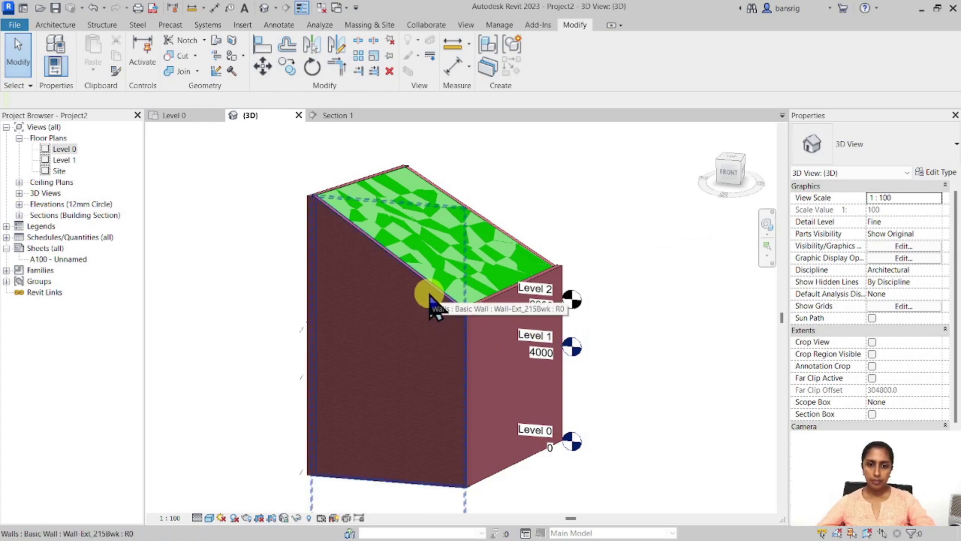
Hide the Walls category in the 3D view to expose the mass.
{"action": "key", "text": "v"}
{"action": "key", "text": "g"}
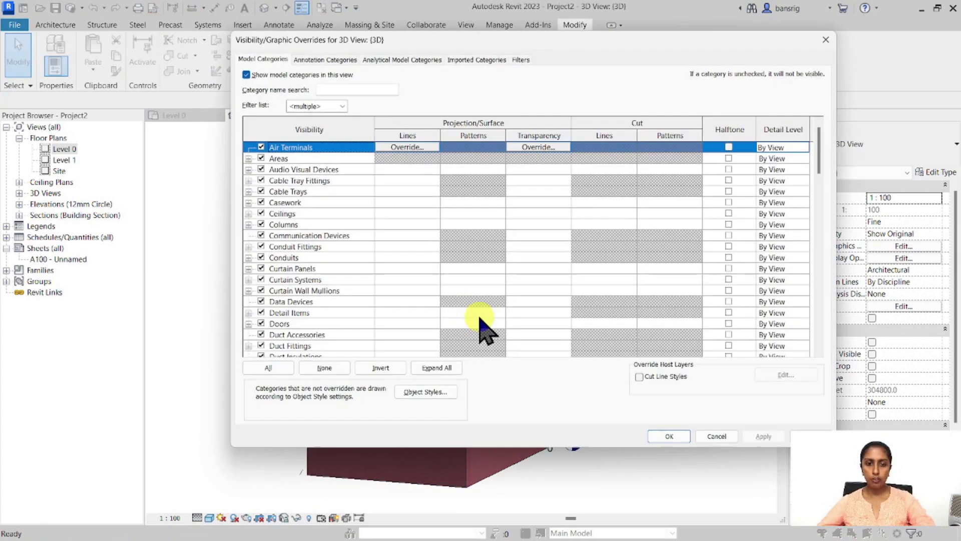
{"action": "key", "text": "w"}
{"action": "key", "text": "space"}
{"action": "left_click", "coordinate": [669, 436]}
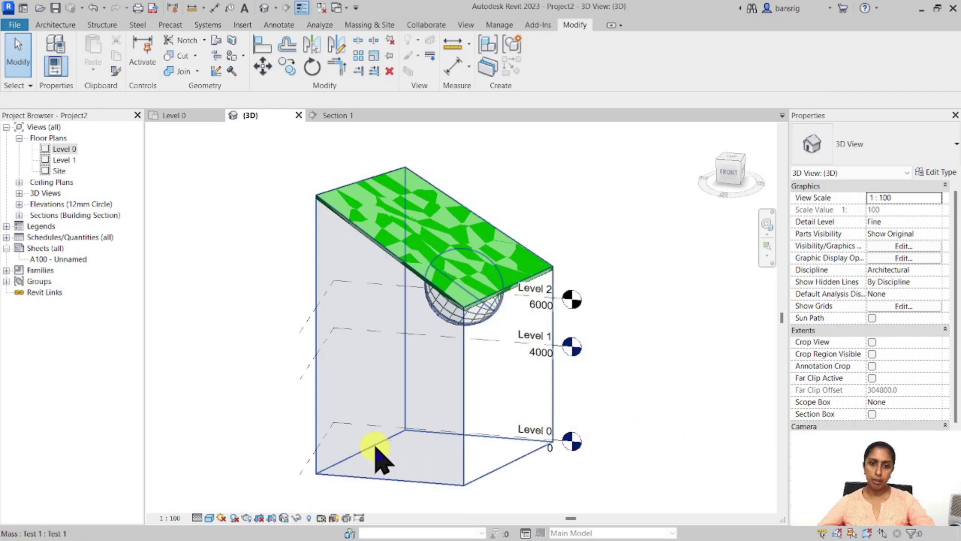
{"action": "middle_click_drag", "start_coordinate": [375, 453], "coordinate": [386, 408], "text": "shift"}
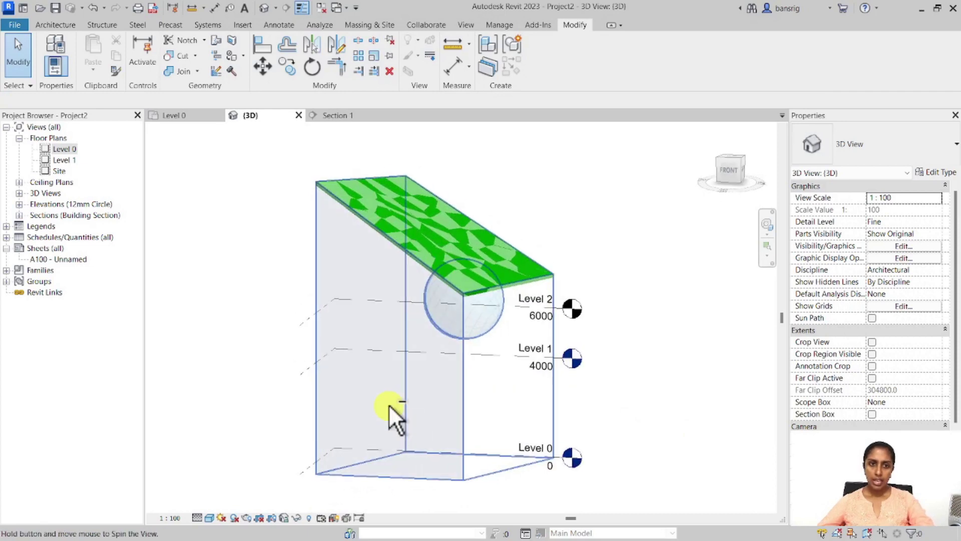
{"action": "left_click", "coordinate": [377, 26]}
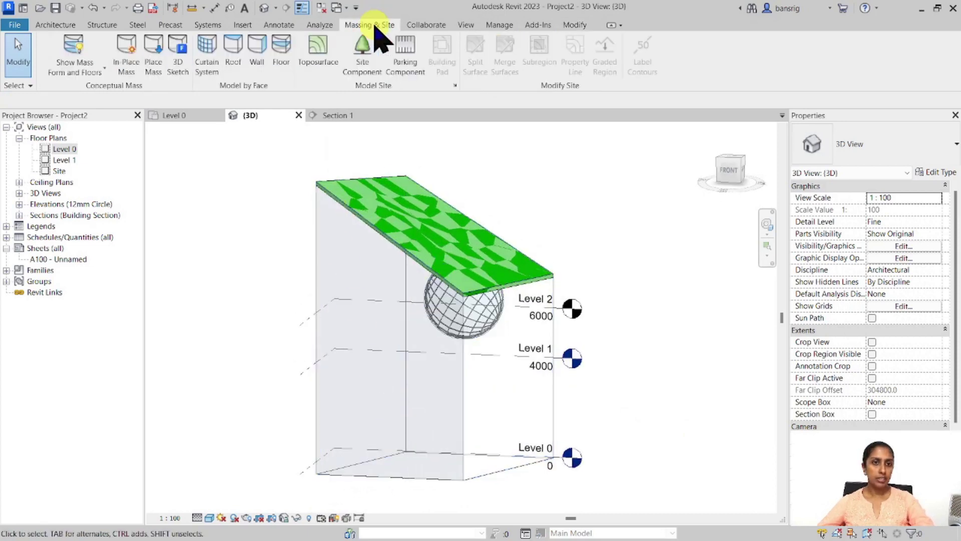
{"action": "left_click", "coordinate": [281, 55]}
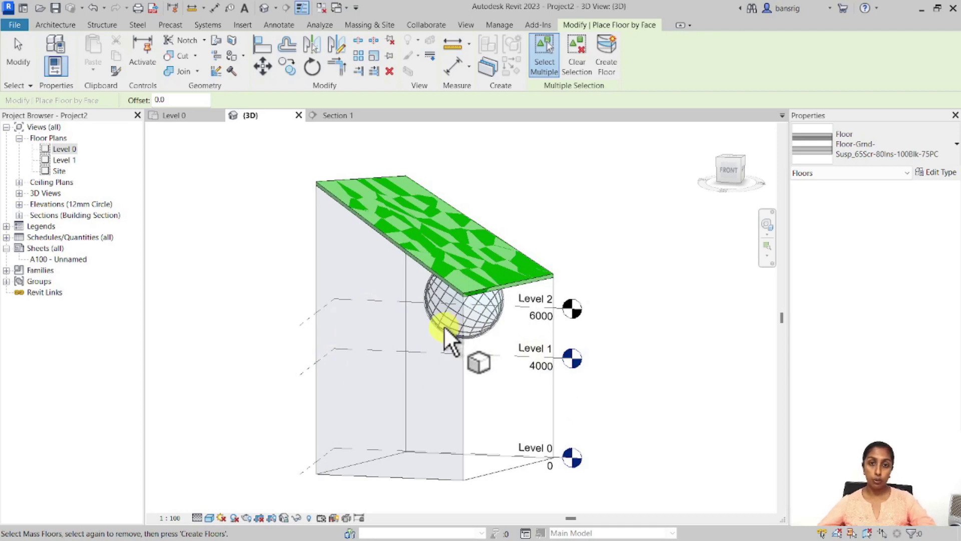
{"action": "key", "text": "Escape"}
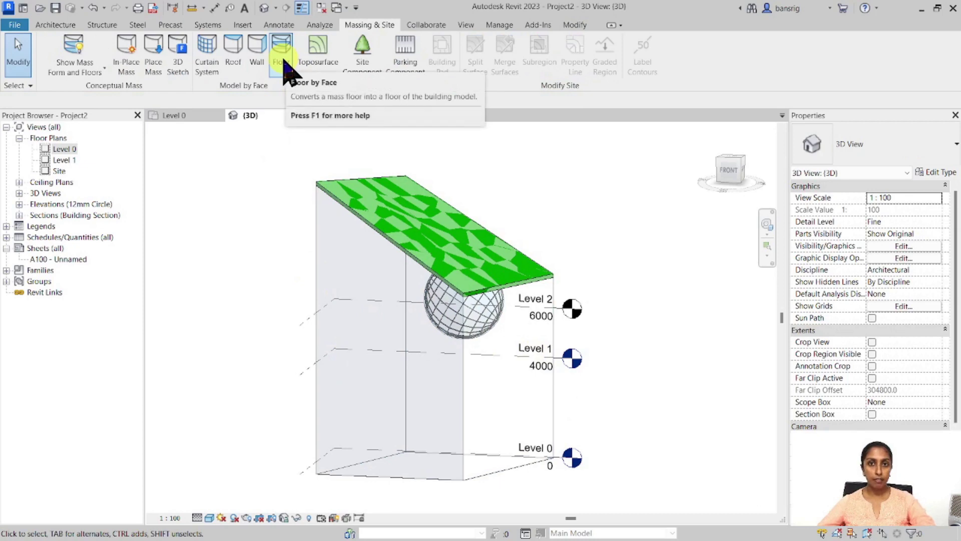
Add mass floors to the mass at Level 1 and Level 2.
{"action": "left_click", "coordinate": [315, 246]}
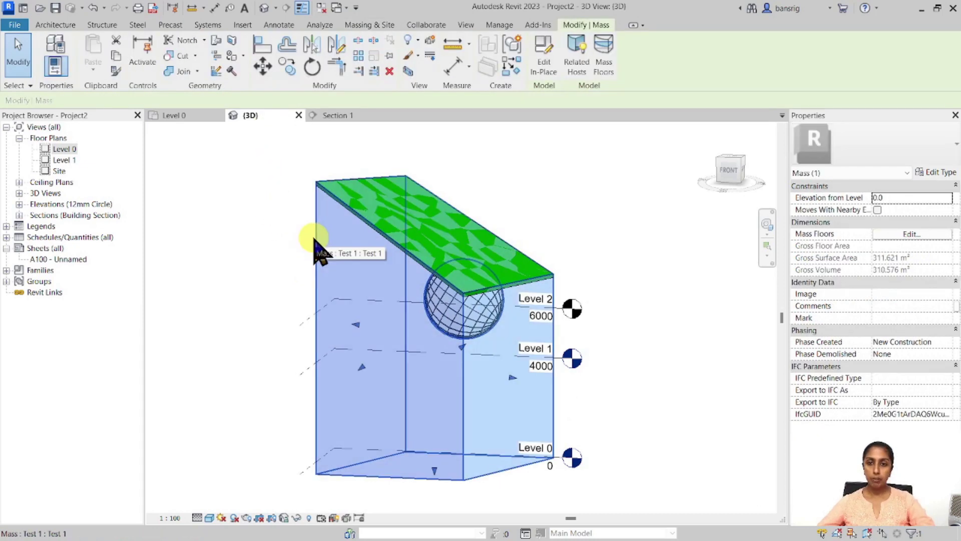
{"action": "left_click", "coordinate": [604, 69]}
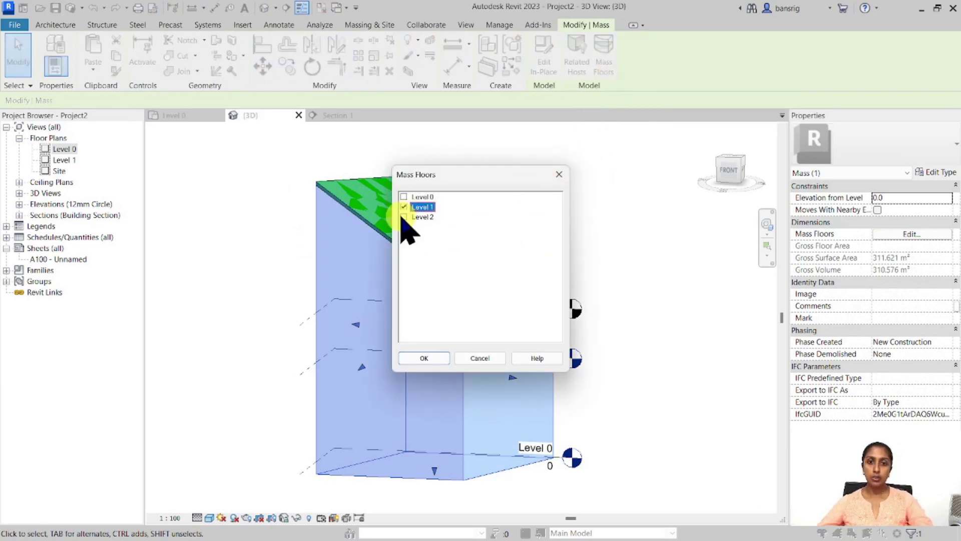
{"action": "left_click", "coordinate": [427, 359]}
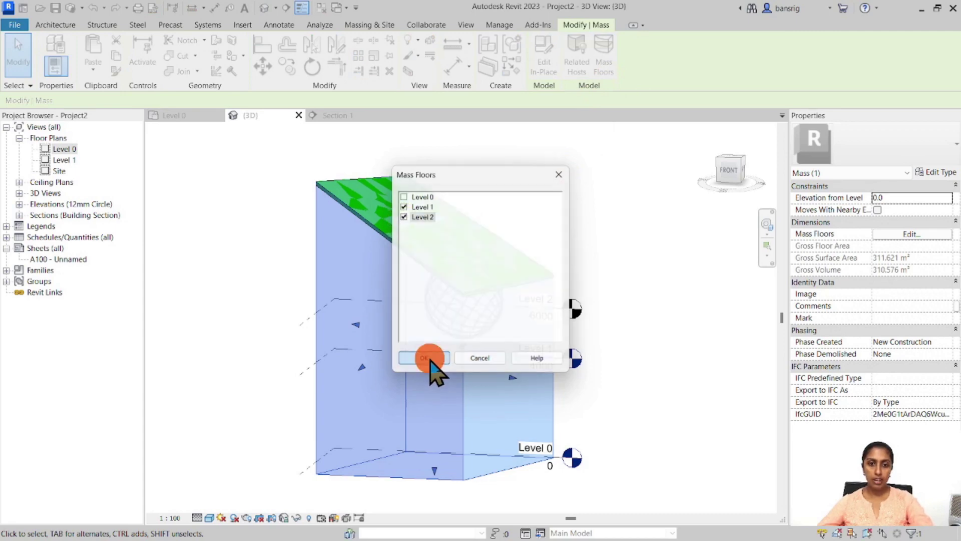
{"action": "left_click", "coordinate": [300, 401]}
{"action": "middle_click_drag", "start_coordinate": [300, 401], "coordinate": [308, 438], "text": "shift"}
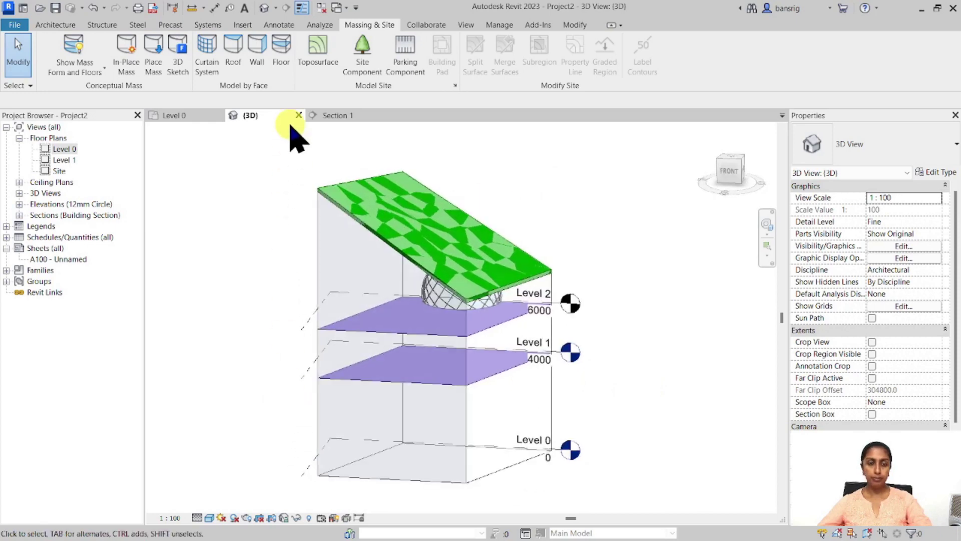
Create Floor by Face slabs of type Floor_Timber_22Cbd-225Joist on the Level 1 and Level 2 mass floors.
{"action": "left_click", "coordinate": [281, 47]}
{"action": "left_click", "coordinate": [258, 118]}
{"action": "left_click", "coordinate": [854, 146]}
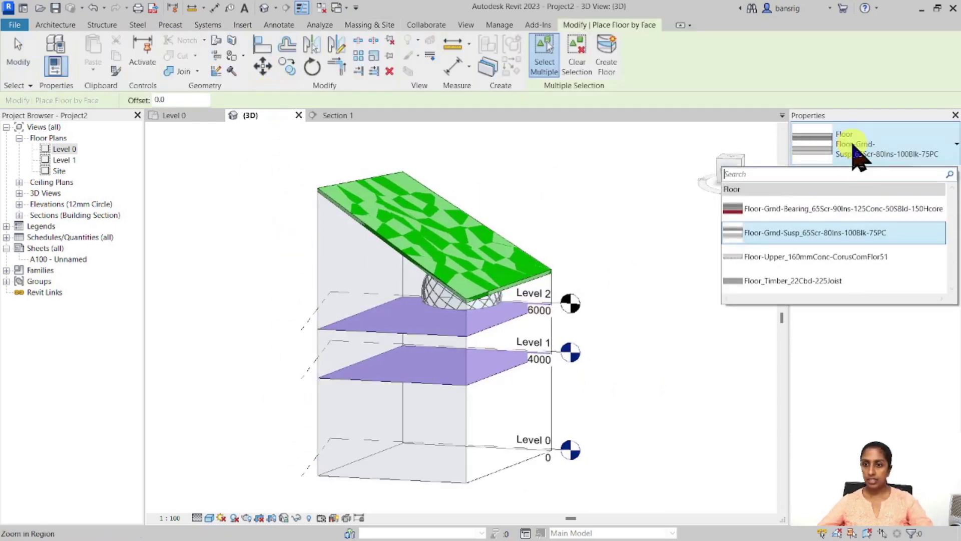
{"action": "left_click", "coordinate": [801, 285]}
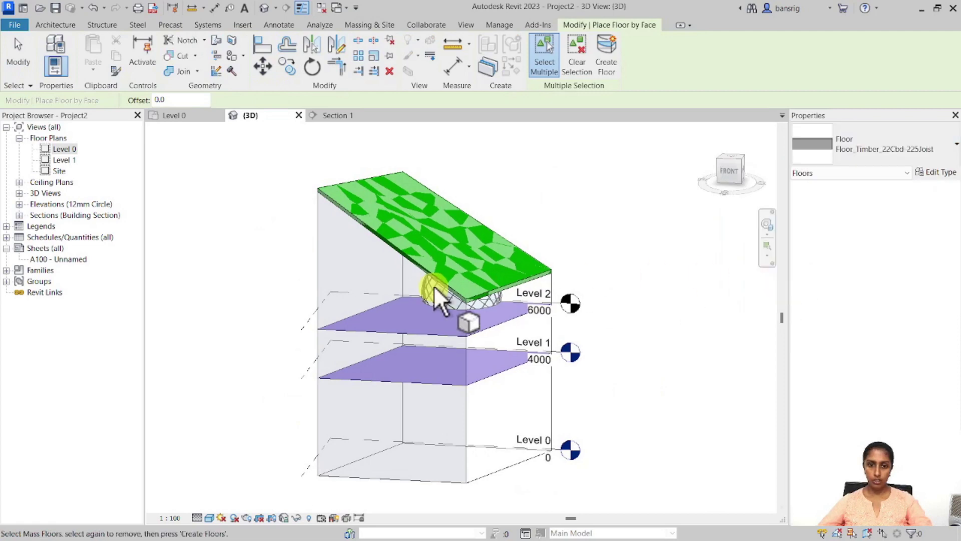
{"action": "left_click", "coordinate": [376, 328]}
{"action": "left_click", "coordinate": [370, 370]}
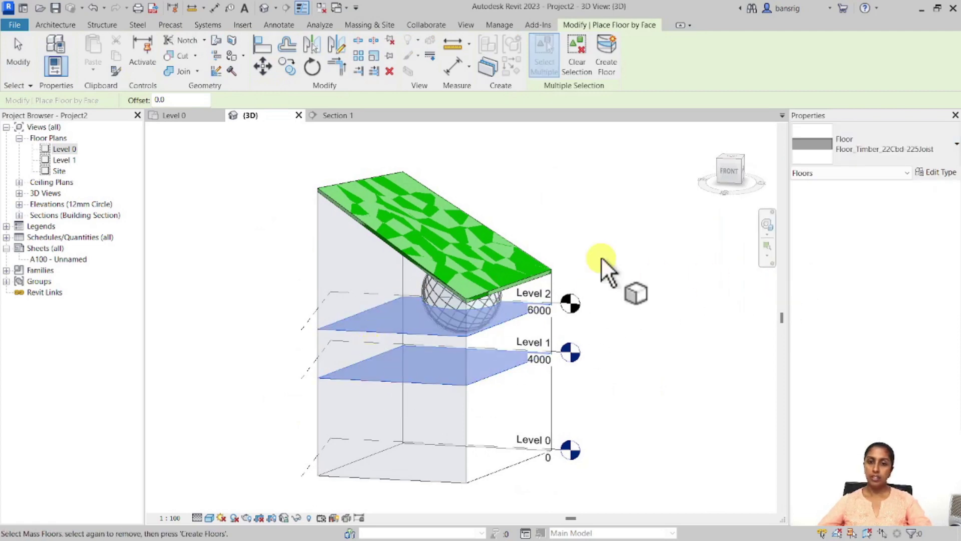
{"action": "left_click", "coordinate": [612, 53]}
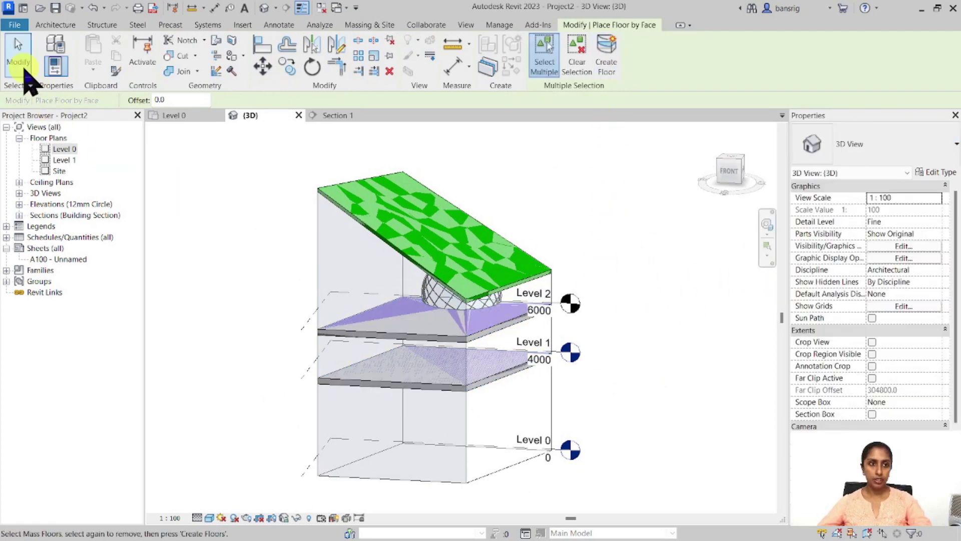
{"action": "left_click", "coordinate": [18, 52]}
Turn the Walls category back on in the 3D view.
{"action": "key", "text": "g"}
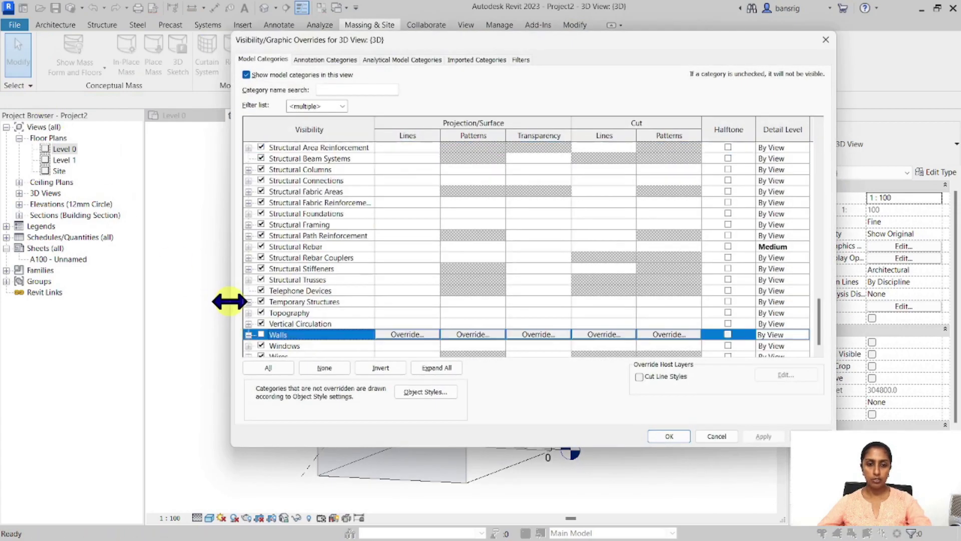
{"action": "left_click", "coordinate": [666, 433]}
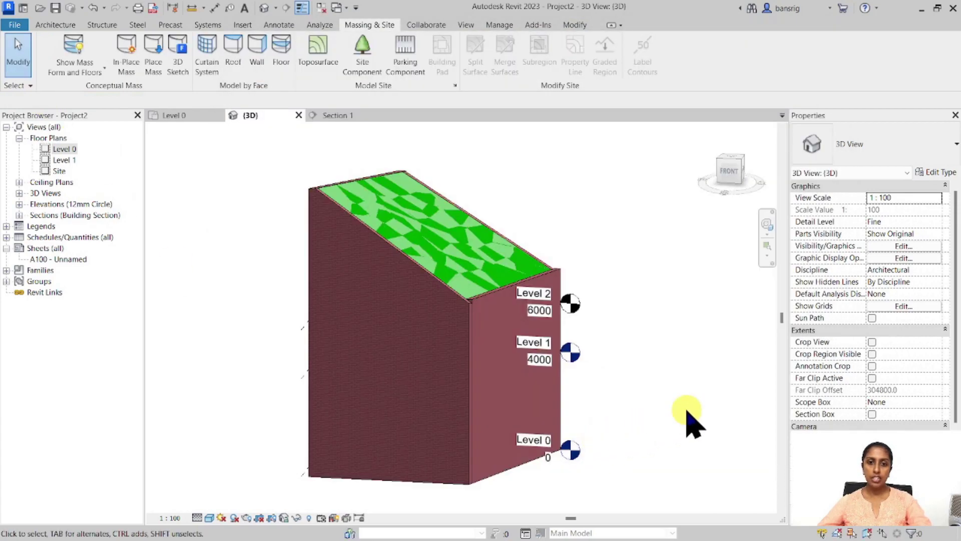
{"action": "middle_click_drag", "start_coordinate": [679, 357], "coordinate": [447, 251], "text": "shift"}
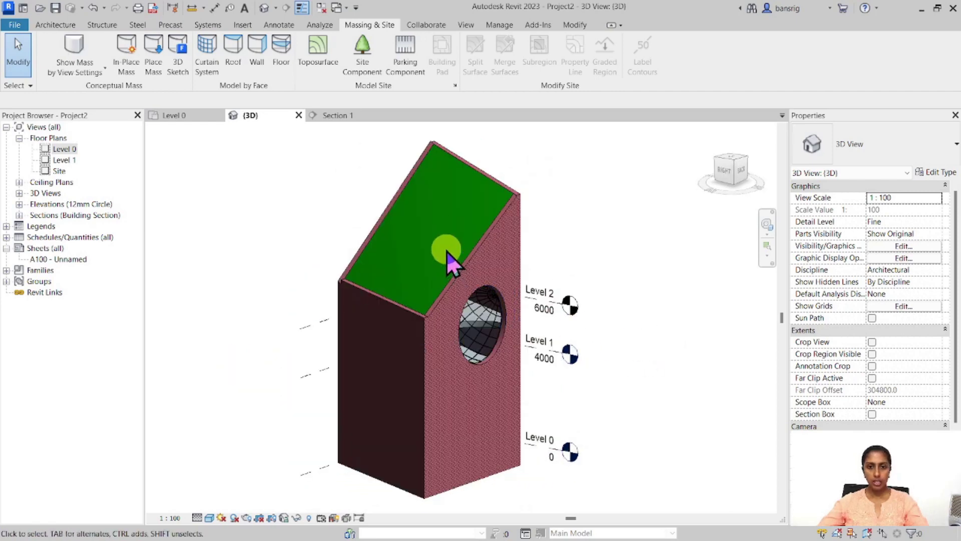
Temporarily hide the brick wall with the circular opening to expose the interior floors.
{"action": "left_click", "coordinate": [493, 262]}
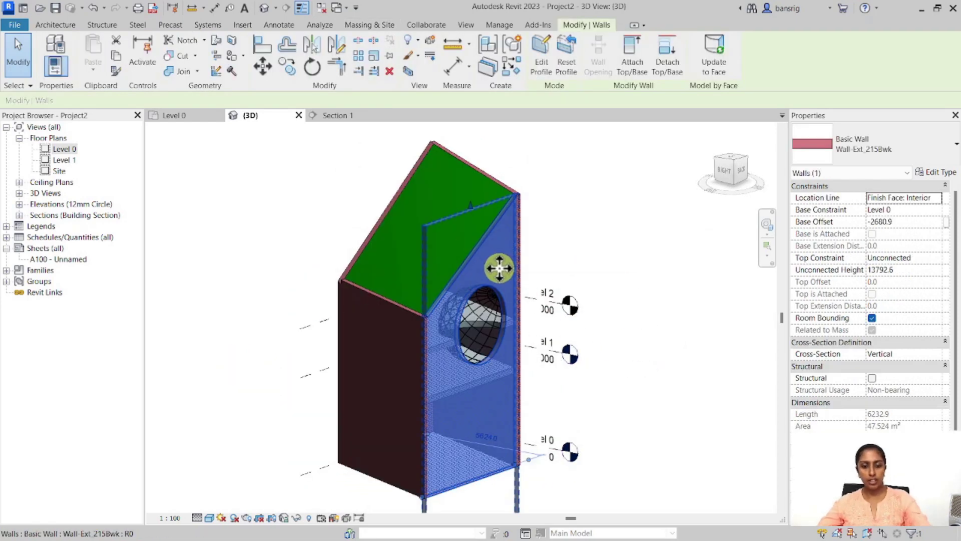
{"action": "key", "text": "h"}
{"action": "key", "text": "h"}
{"action": "middle_click_drag", "start_coordinate": [627, 446], "coordinate": [603, 435], "text": "shift"}
Toggle the mass display between view settings and form and floors, finishing with the mass form and floors shown.
{"action": "left_click", "coordinate": [75, 50]}
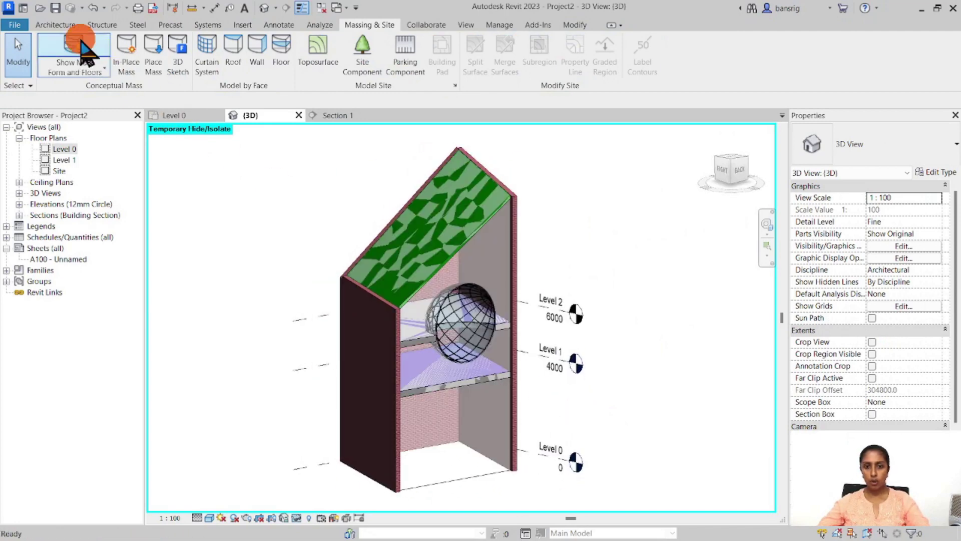
{"action": "left_click", "coordinate": [83, 50]}
{"action": "left_click", "coordinate": [82, 50]}
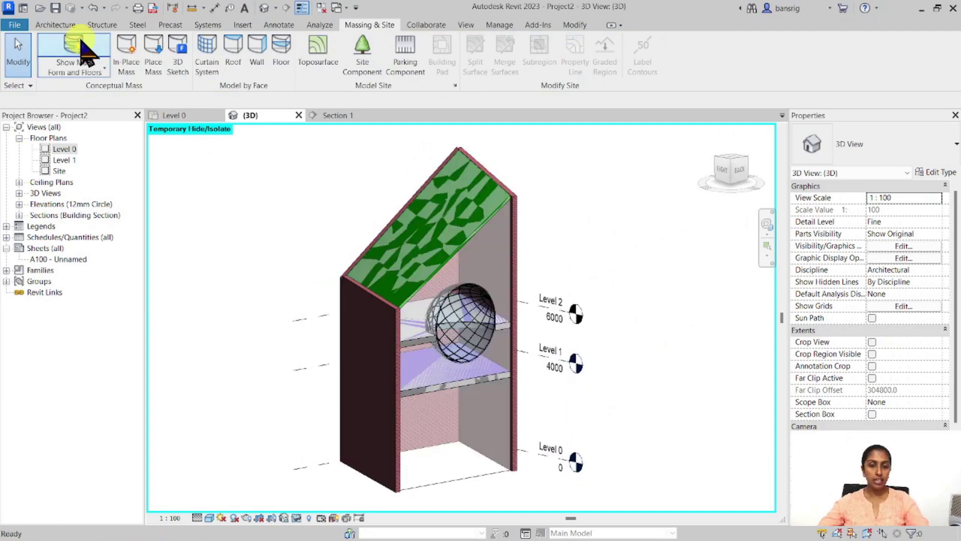
{"action": "left_click", "coordinate": [85, 50]}
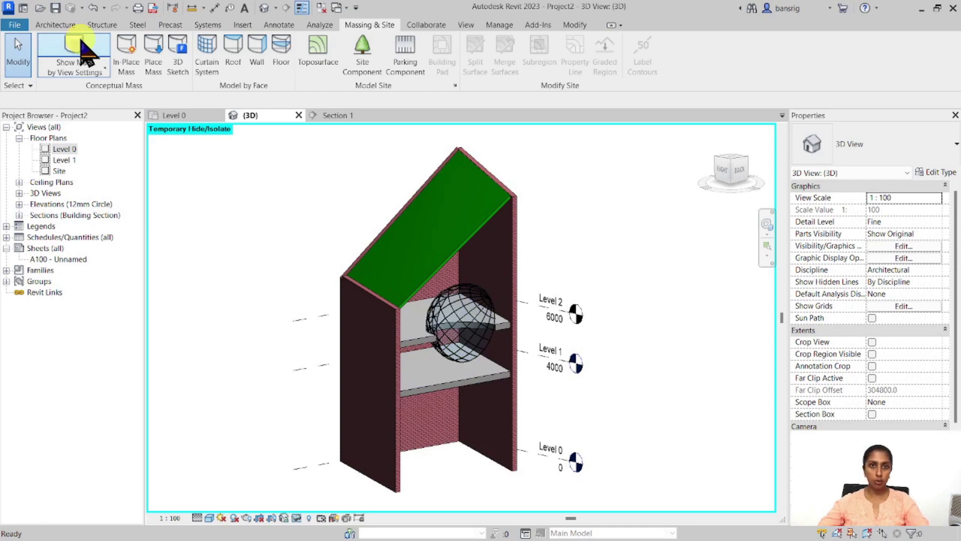
{"action": "left_click", "coordinate": [85, 50]}
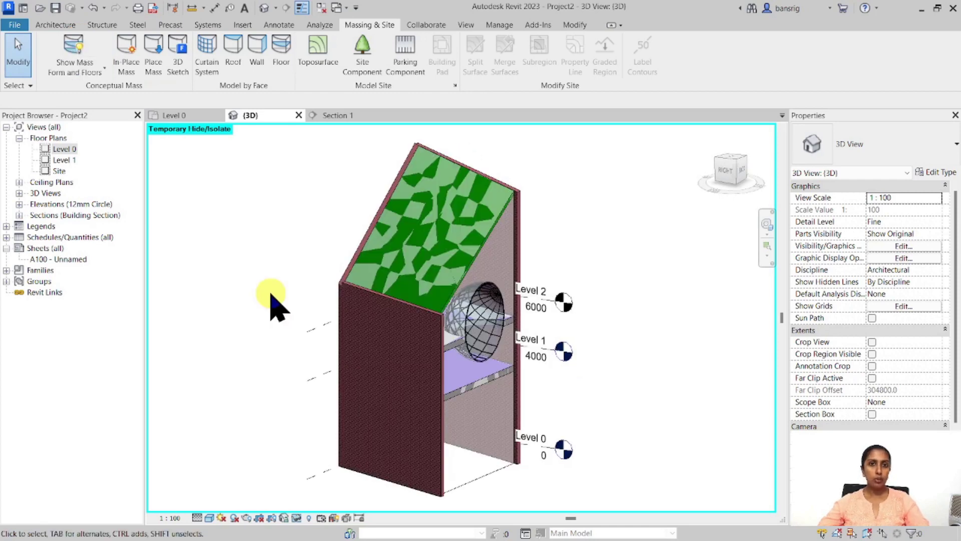